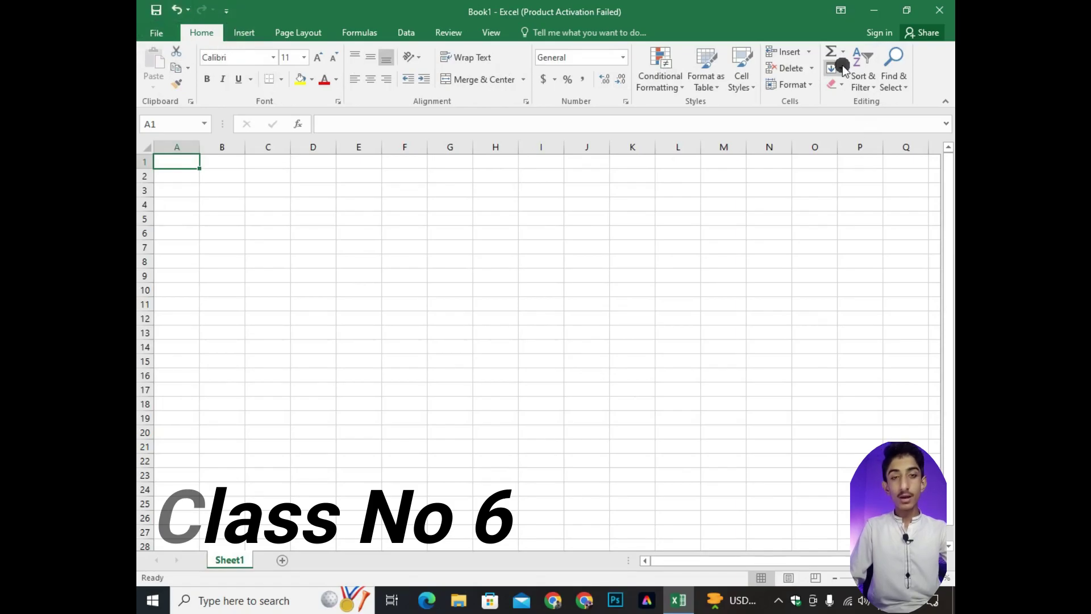
- Insert a table over the empty range A1:K22
left_click(243, 38)
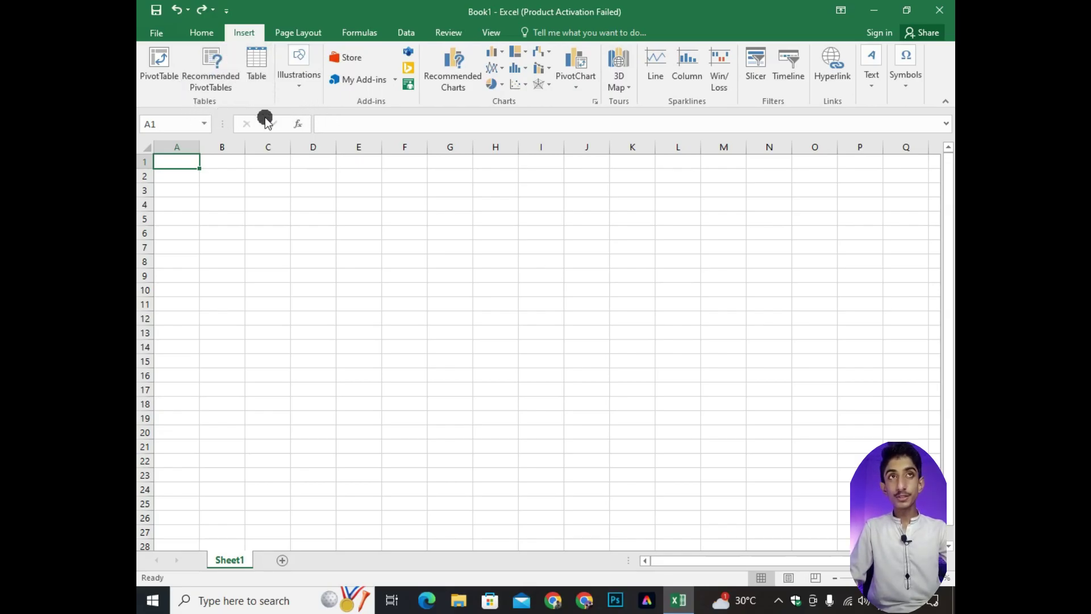
left_click(256, 64)
left_click_drag(409, 188, 393, 181)
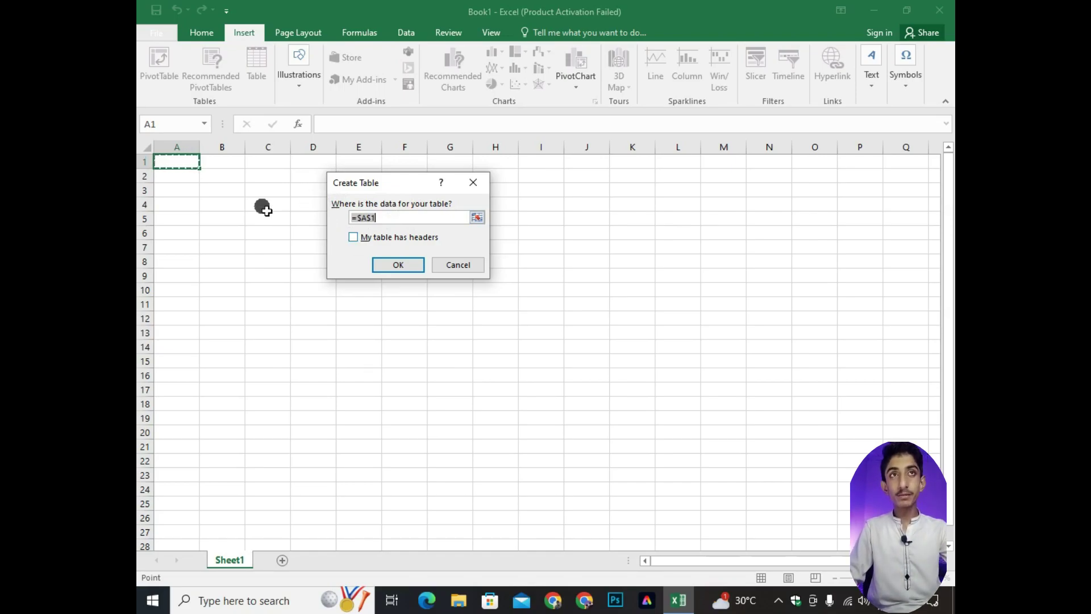
left_click_drag(201, 168, 626, 458)
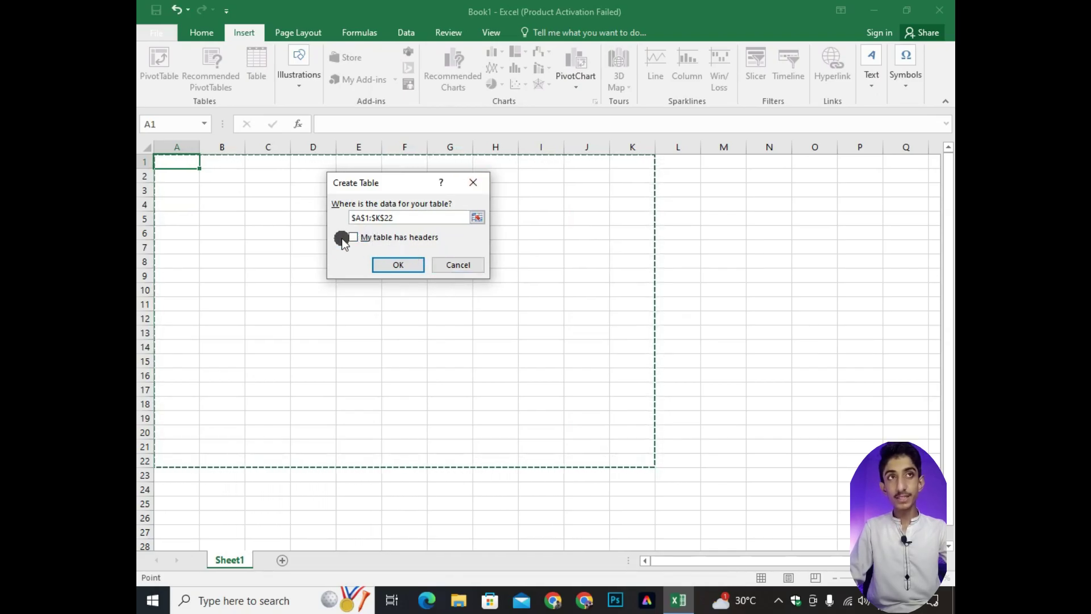
left_click(409, 268)
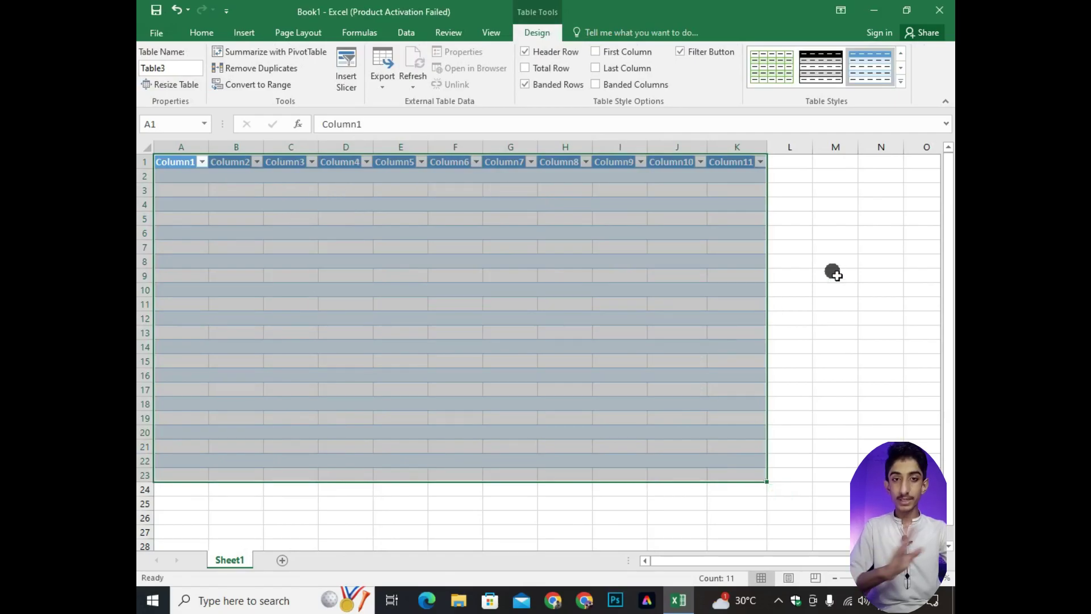
- Apply the dark grey medium banded table style to the table
left_click(901, 69)
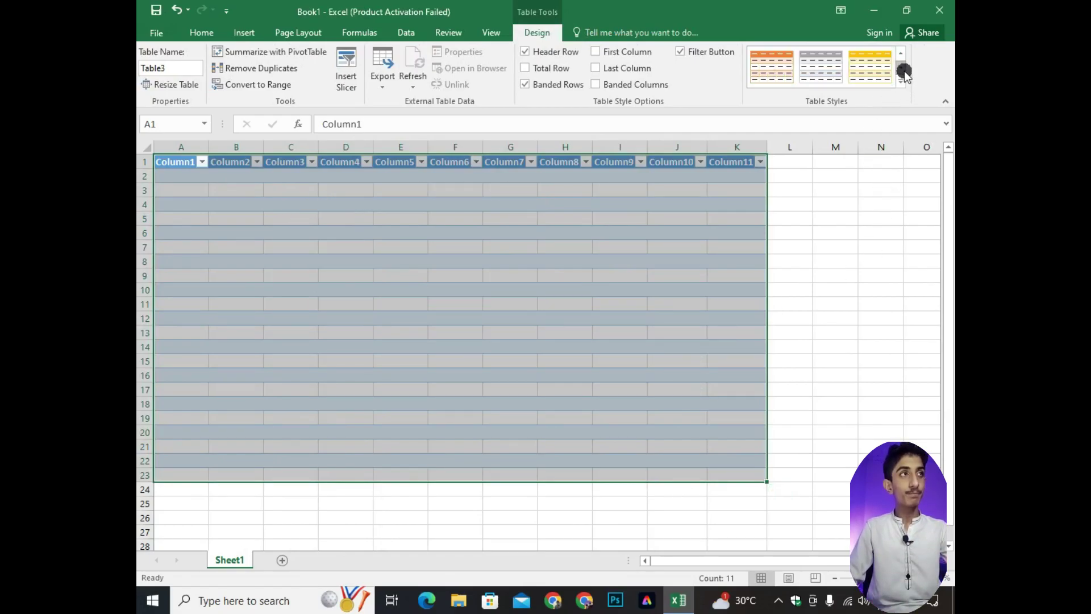
left_click(901, 83)
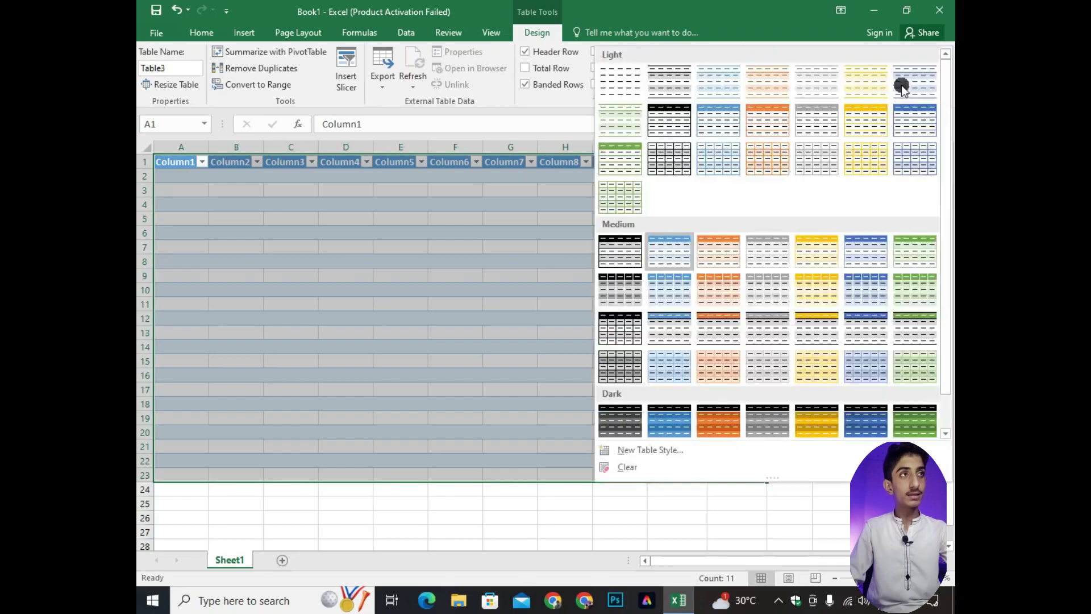
left_click(640, 283)
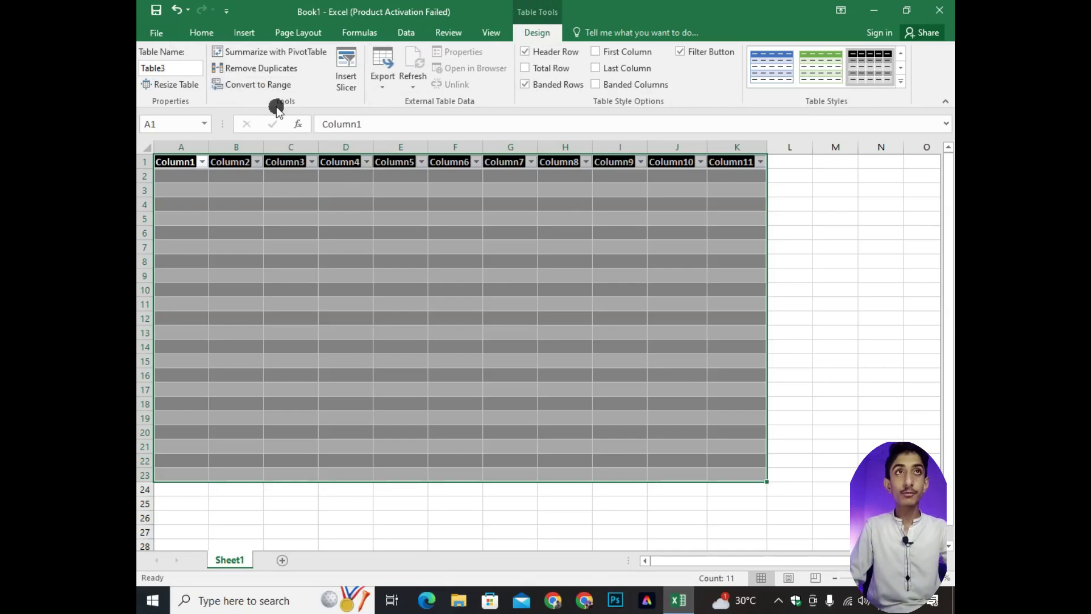
left_click(244, 33)
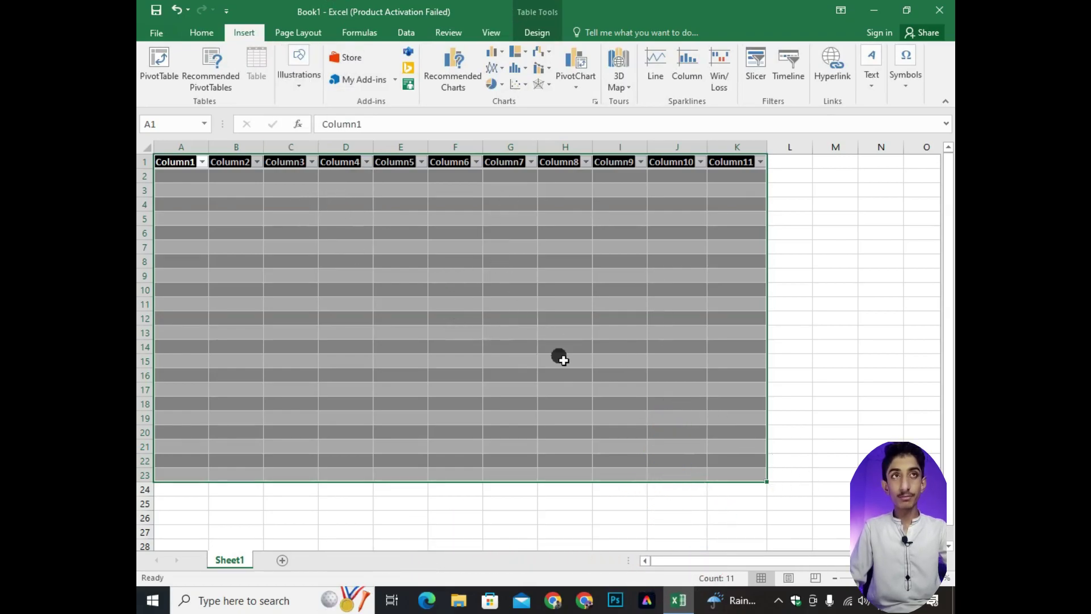
- Undo the table creation and open the Illustrations list to reach Pictures
key("ctrl+z")
key("ctrl+z")
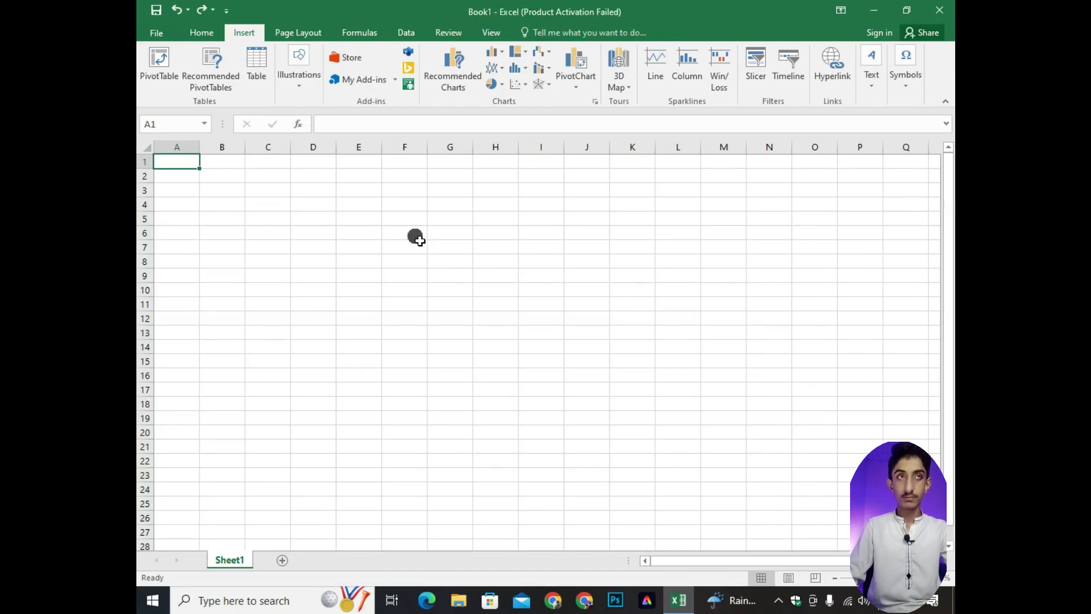
left_click(299, 86)
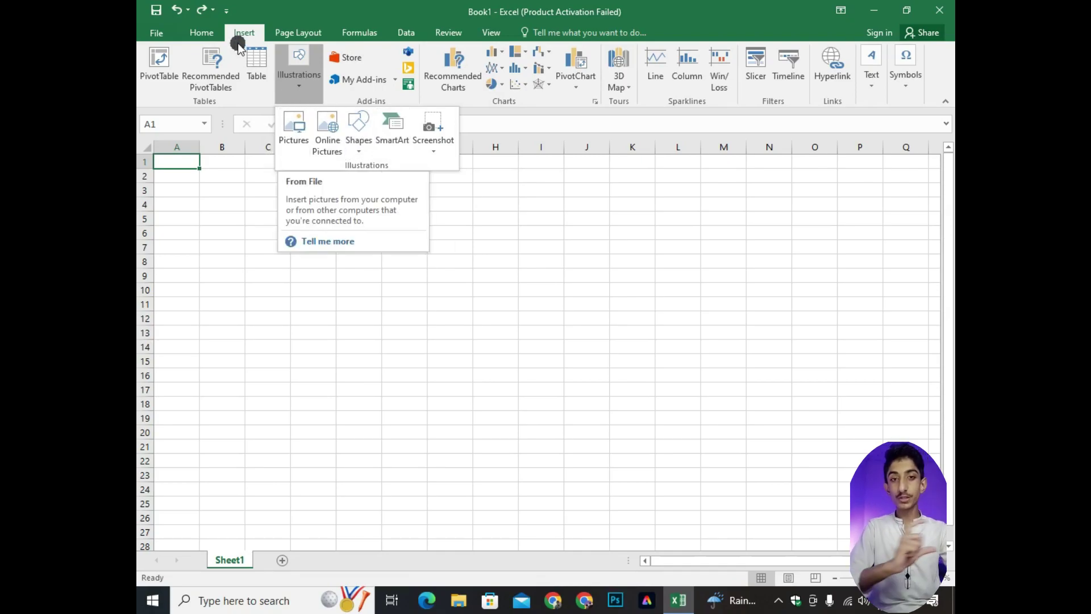
left_click(306, 79)
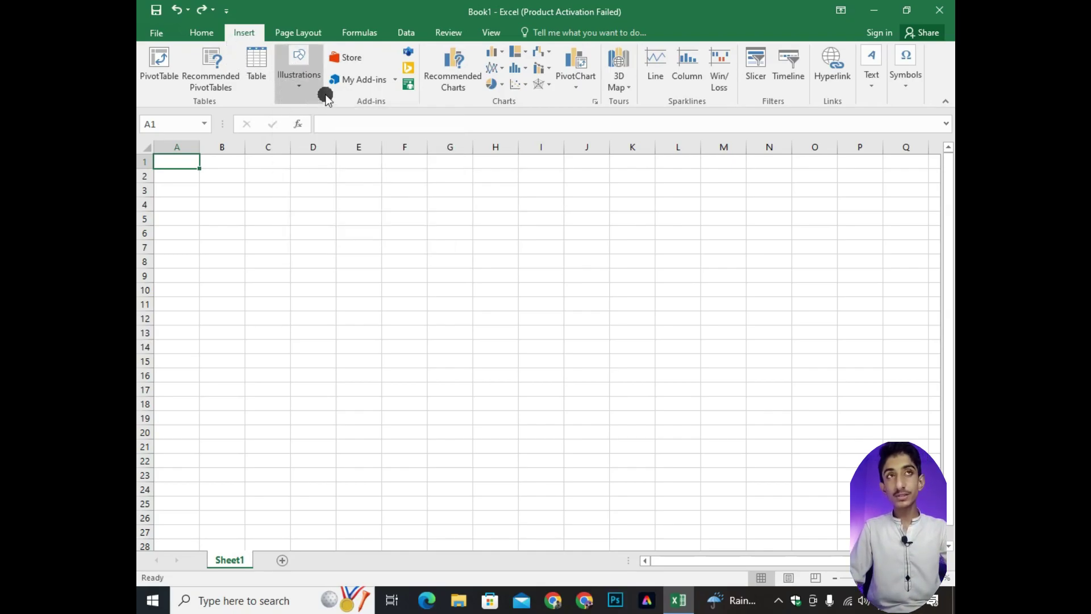
left_click(299, 86)
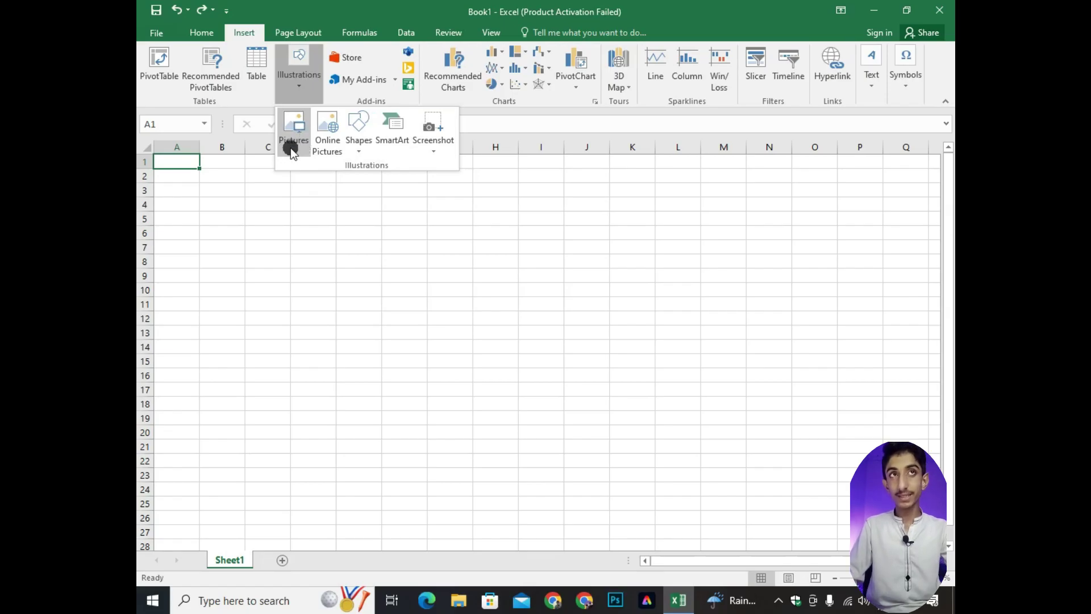
- Insert the Hydrangeas photo from Pictures and shrink it to about half size
left_click(293, 141)
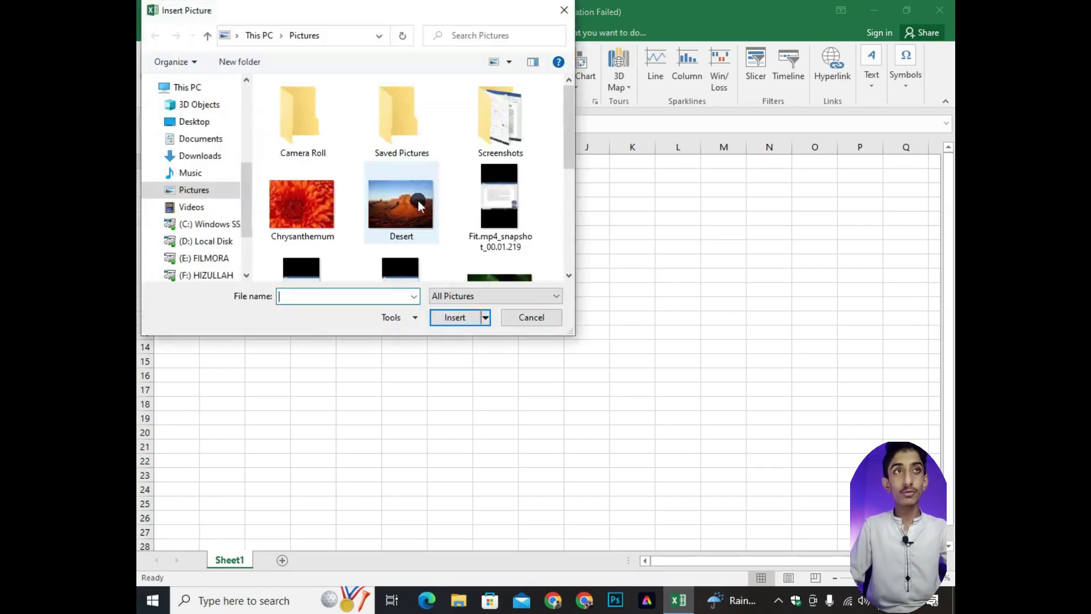
left_click_drag(332, 10, 368, 84)
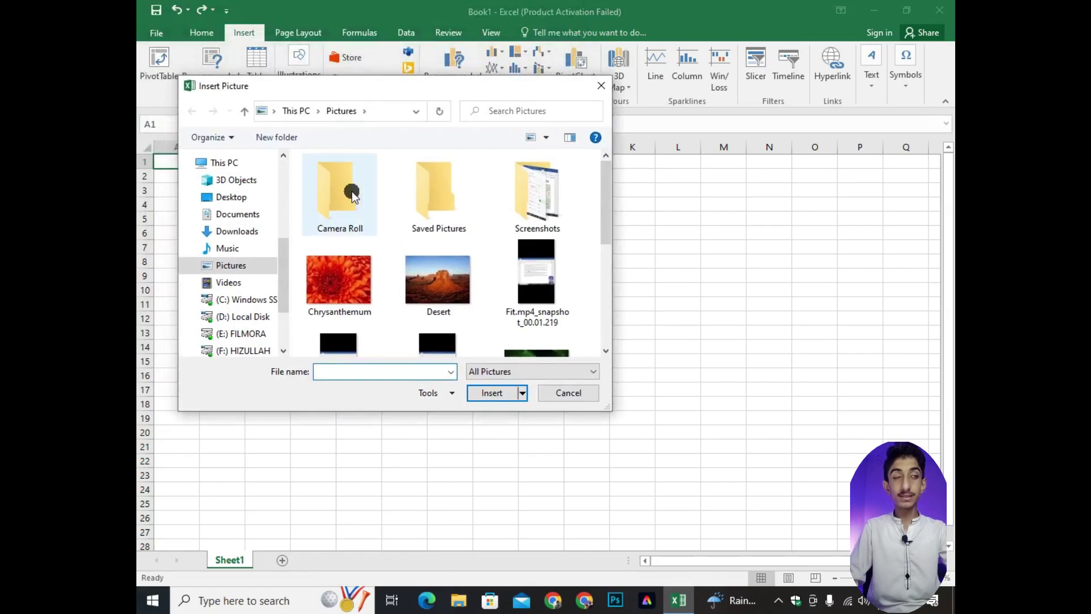
left_click_drag(607, 214, 605, 247)
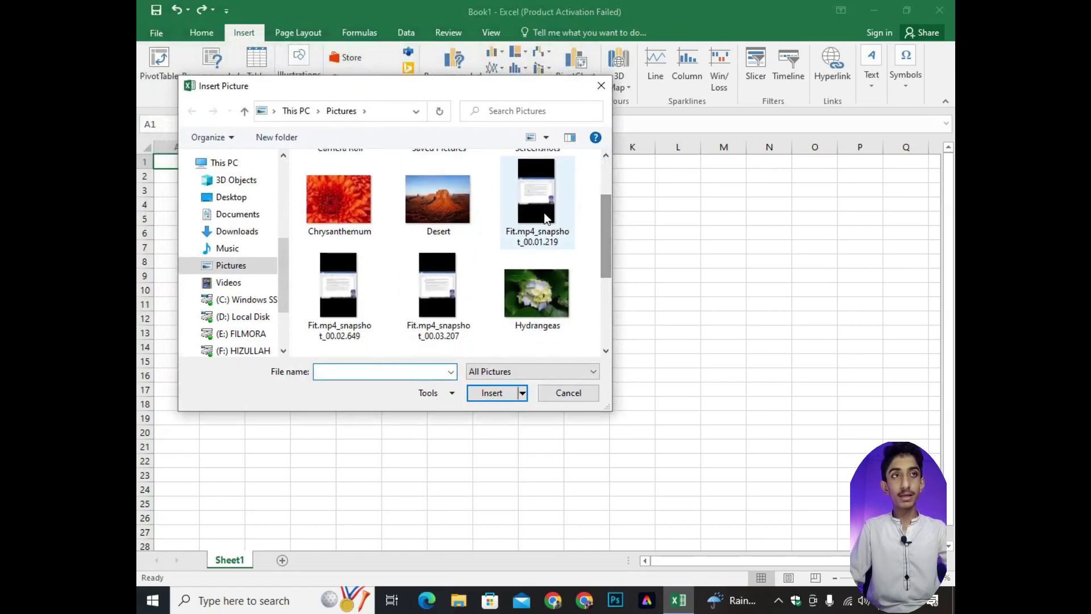
left_click(561, 312)
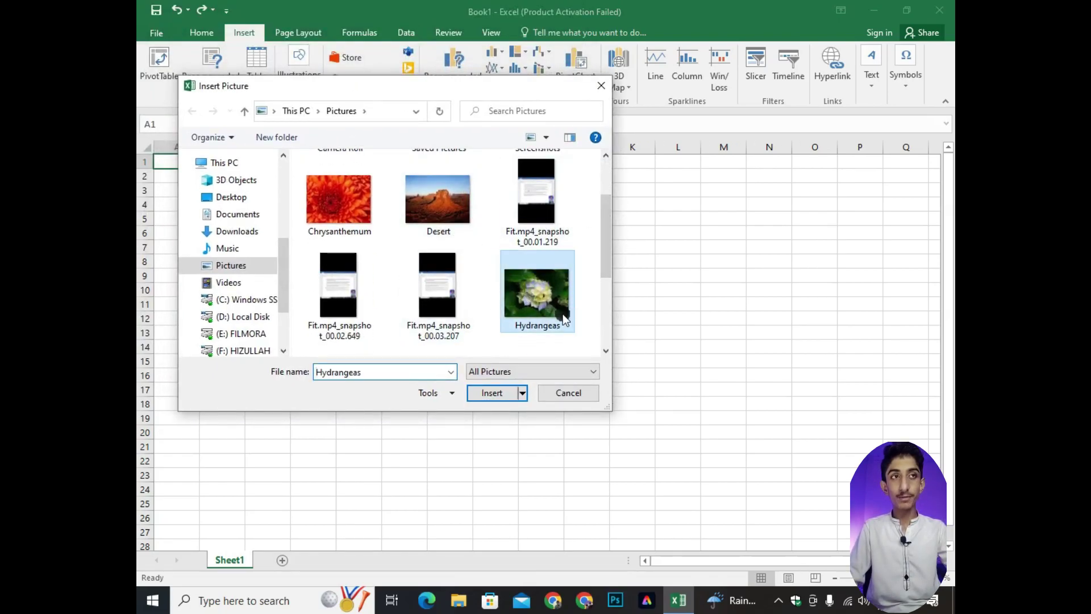
left_click(491, 393)
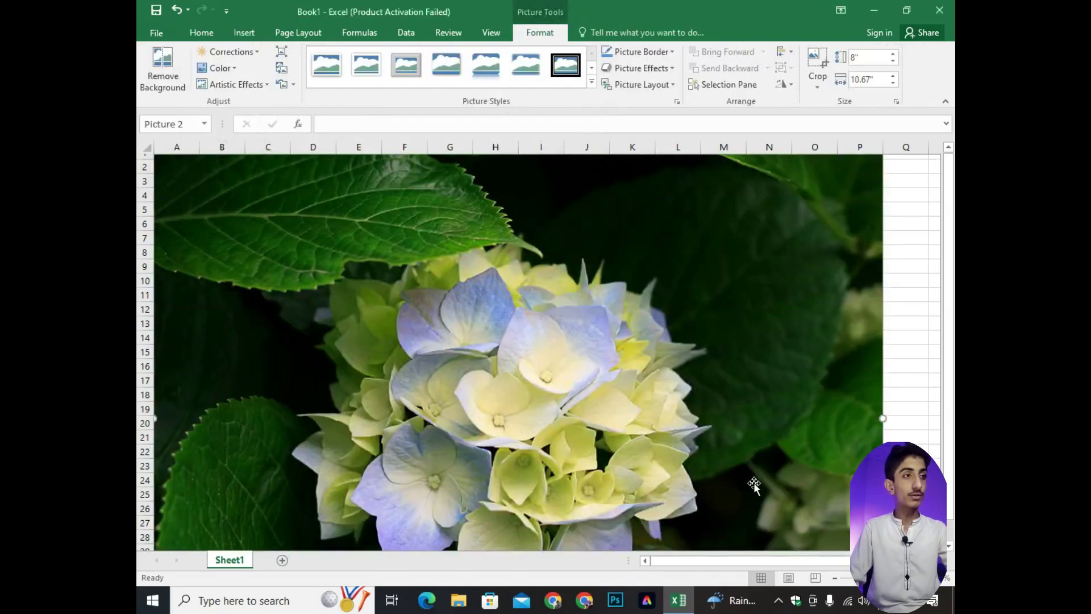
scroll(825, 485, "down", 6)
left_click_drag(883, 444, 390, 218)
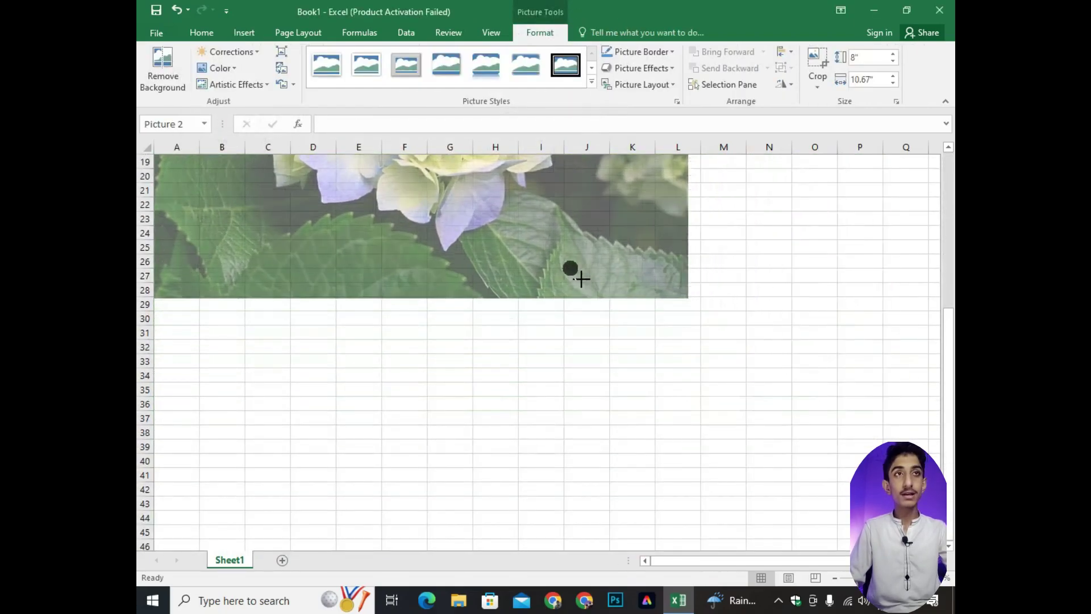
scroll(391, 218, "up", 3)
scroll(390, 218, "up", 3)
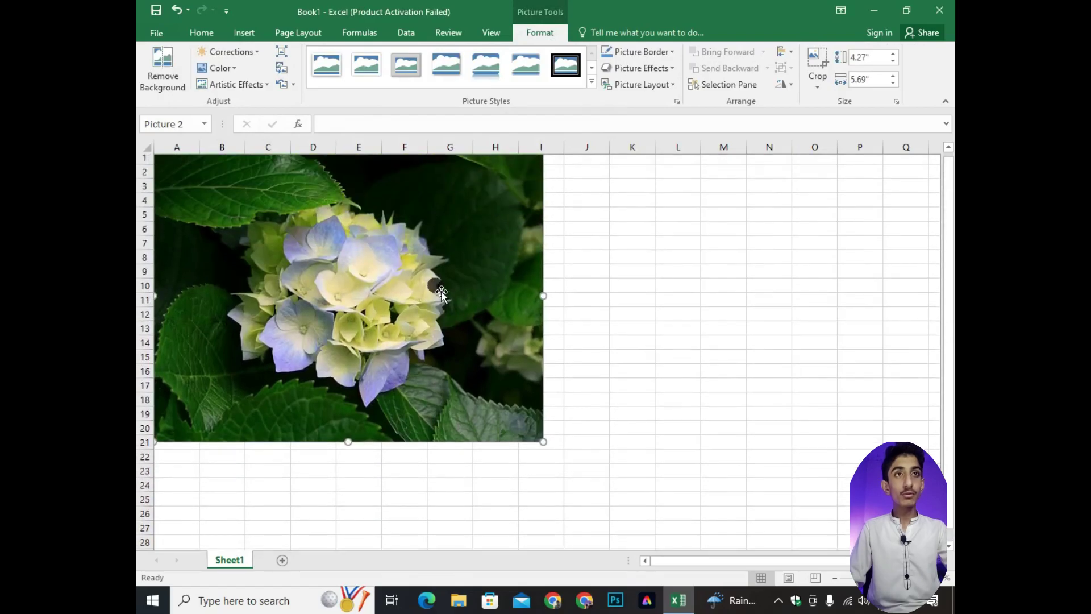
mouse_move(328, 281)
left_mouse_down()
mouse_move(590, 328)
mouse_move(462, 327)
left_mouse_up()
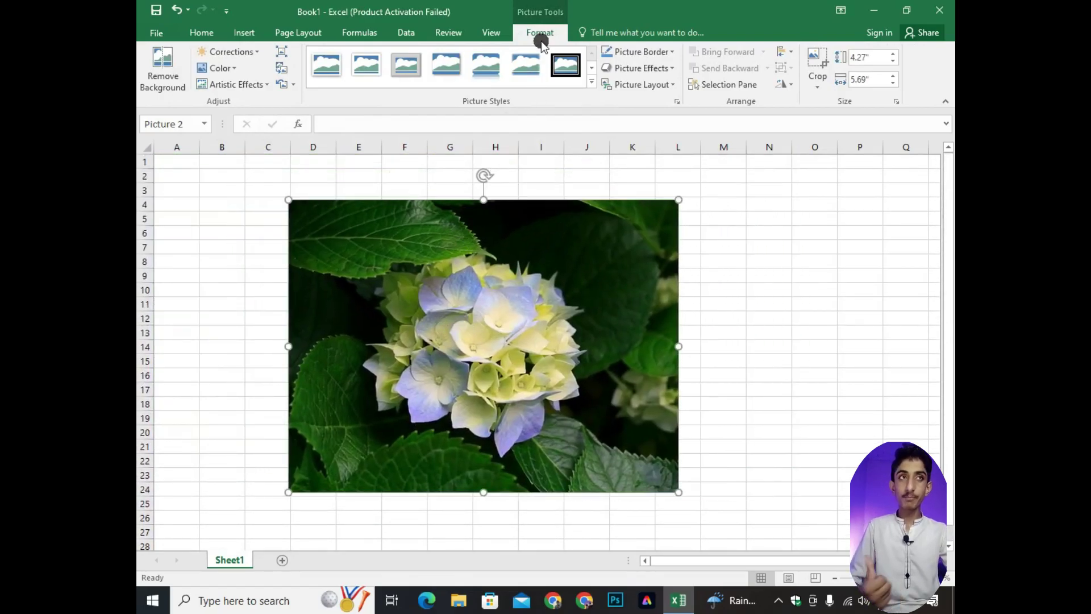
- Open the Online Pictures dialog from the Illustrations menu
left_click(244, 33)
left_click(312, 91)
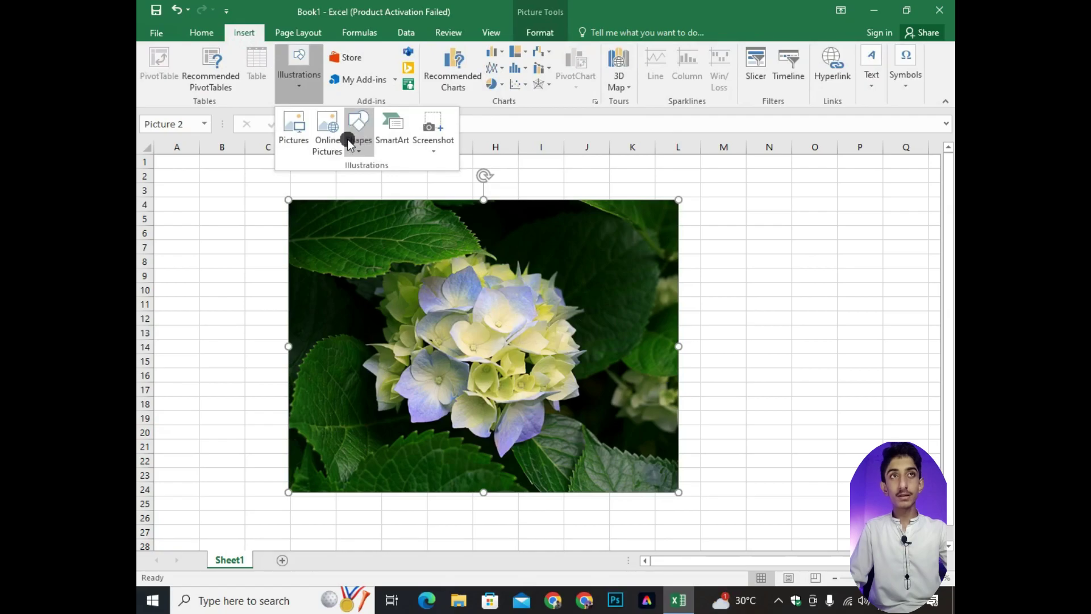
left_click(331, 151)
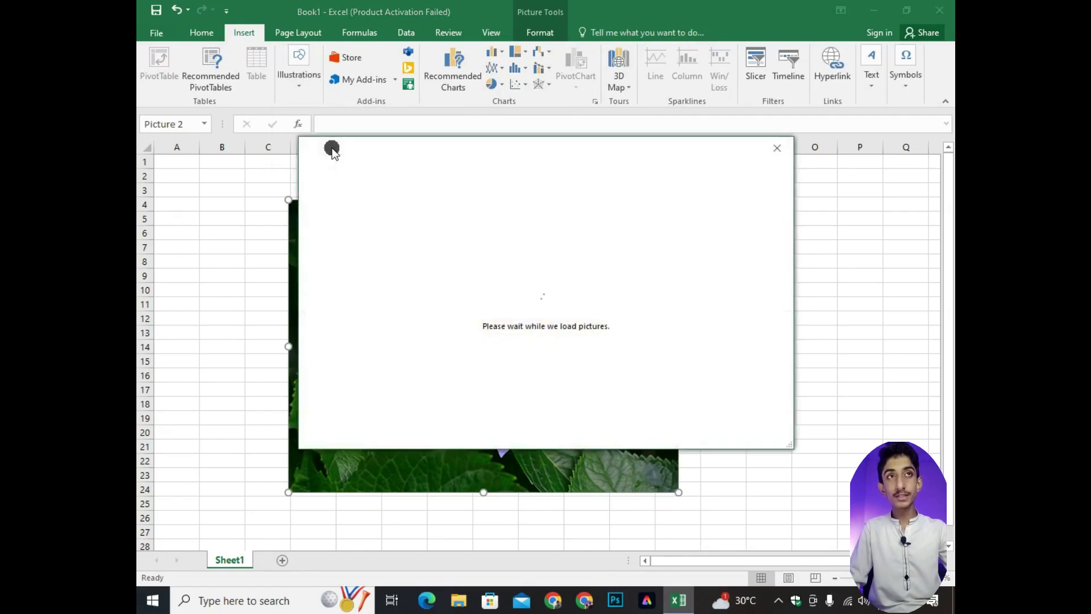
left_click_drag(521, 154, 469, 150)
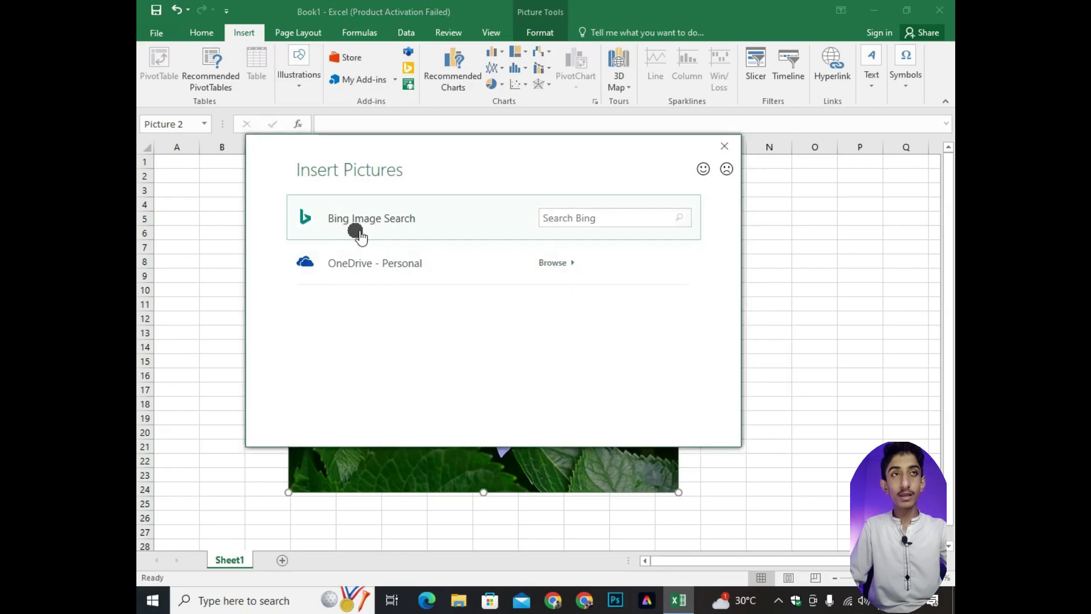
- Search Bing images for 'Animals' and insert the eagle photo
left_click(573, 218)
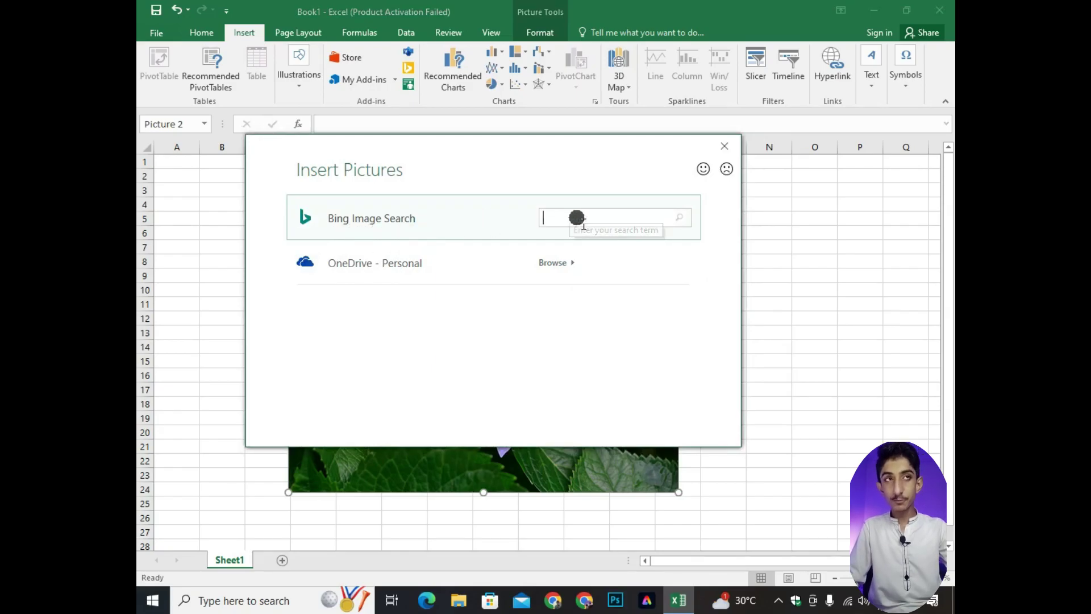
type("Animals")
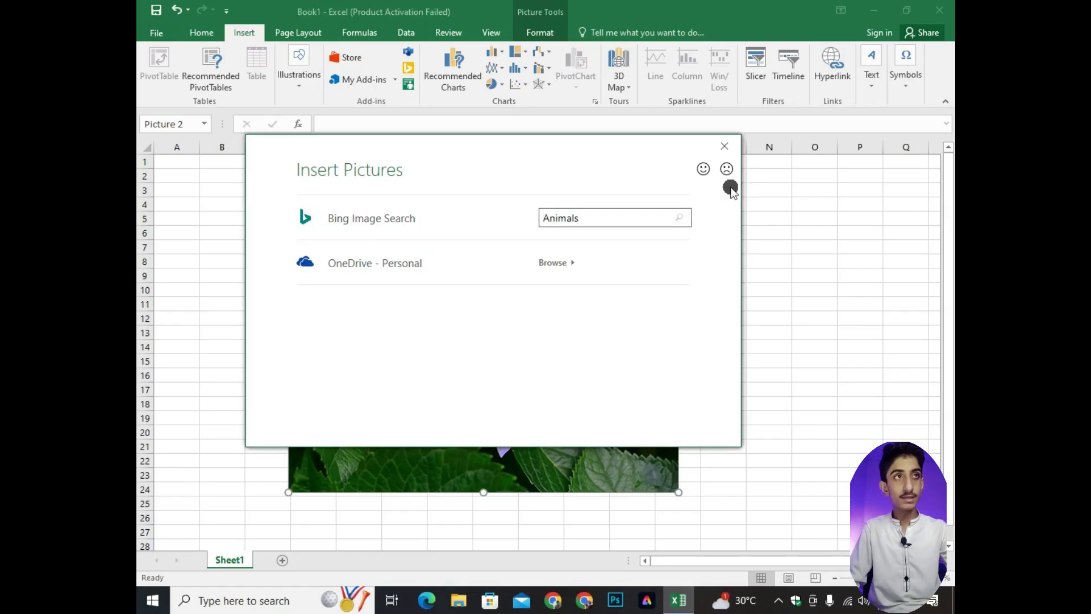
key("Return")
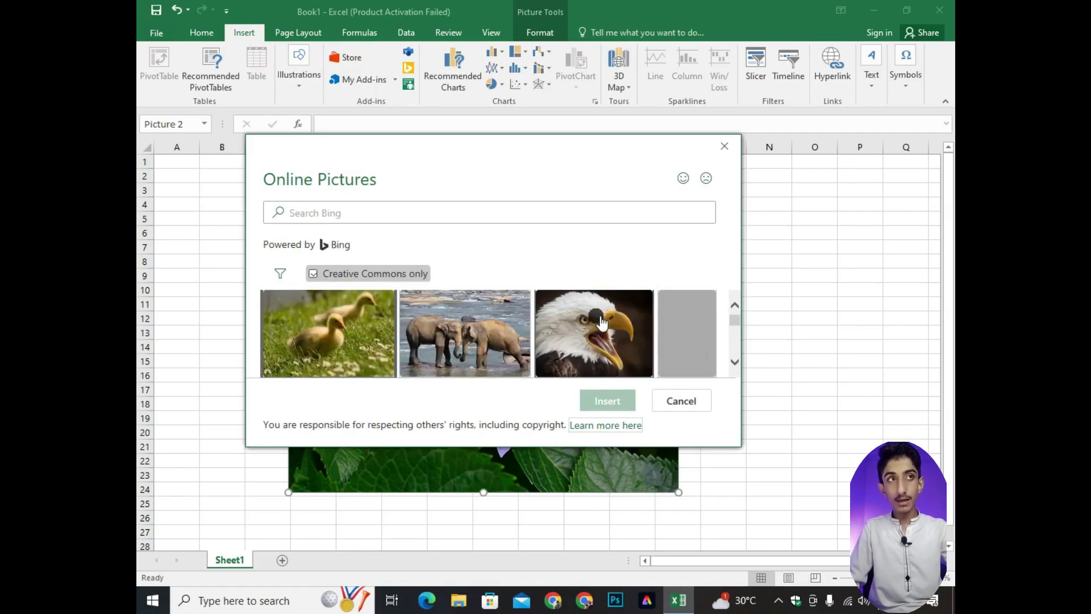
scroll(601, 321, "down", 2)
scroll(605, 332, "down", 2)
scroll(609, 341, "down", 2)
scroll(617, 356, "down", 2)
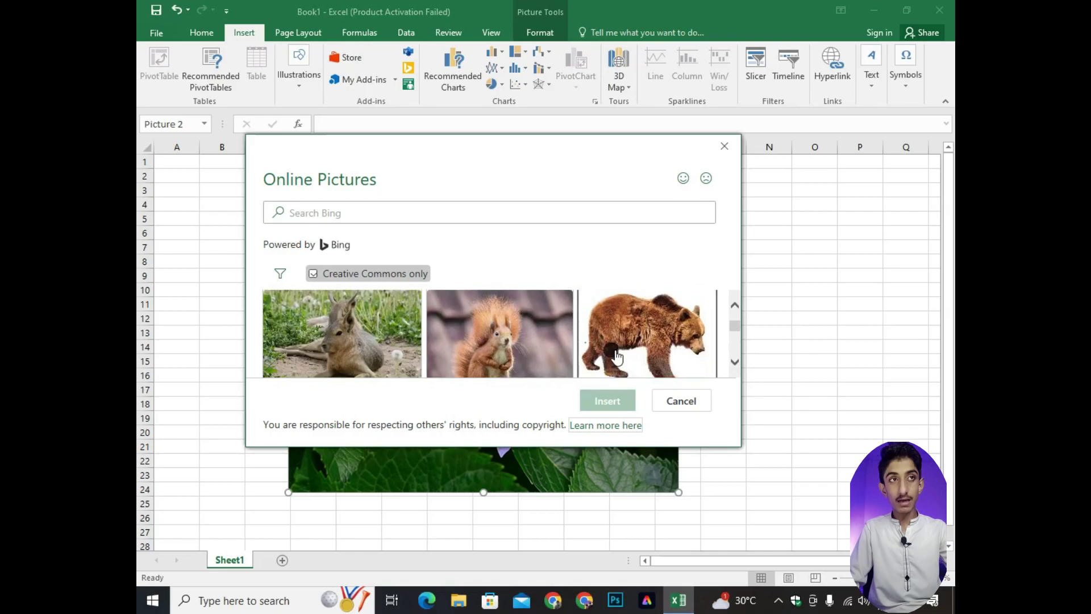
scroll(617, 357, "down", 2)
scroll(733, 330, "up", 4)
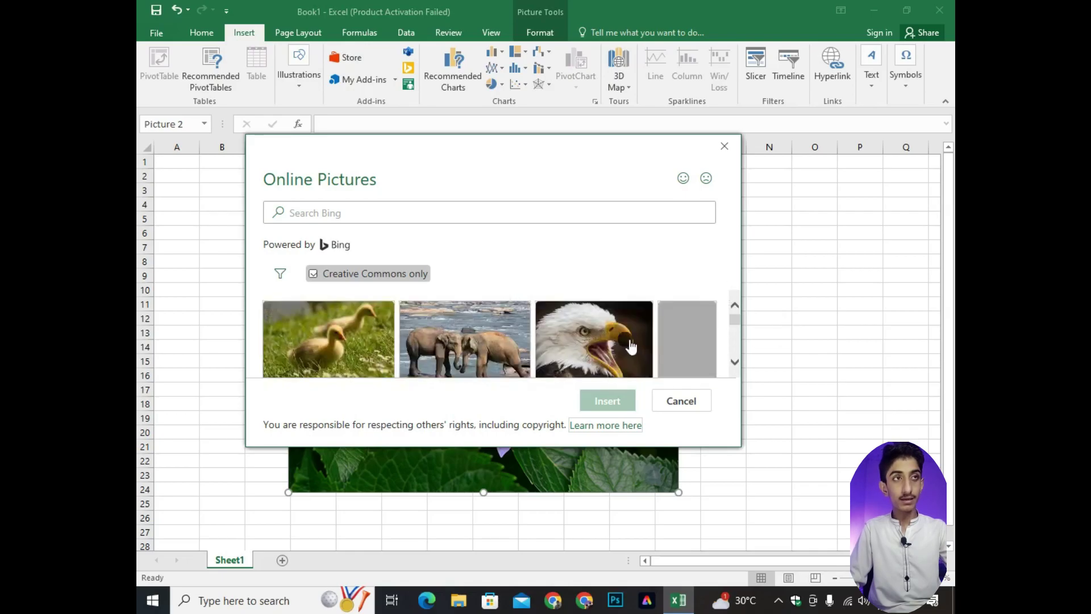
left_click(594, 341)
left_click(607, 401)
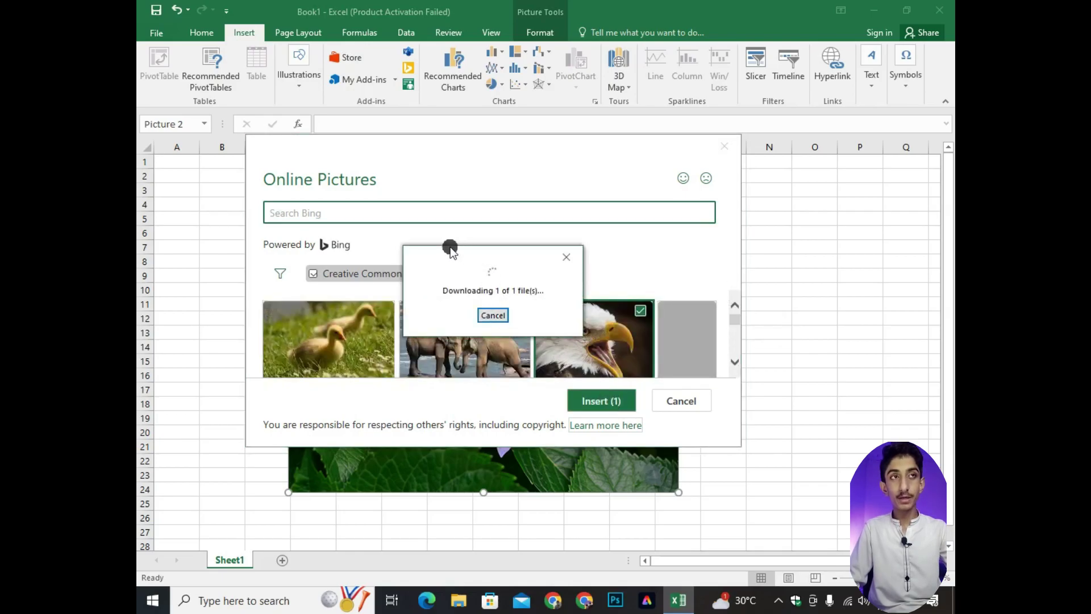
scroll(657, 341, "down", 6)
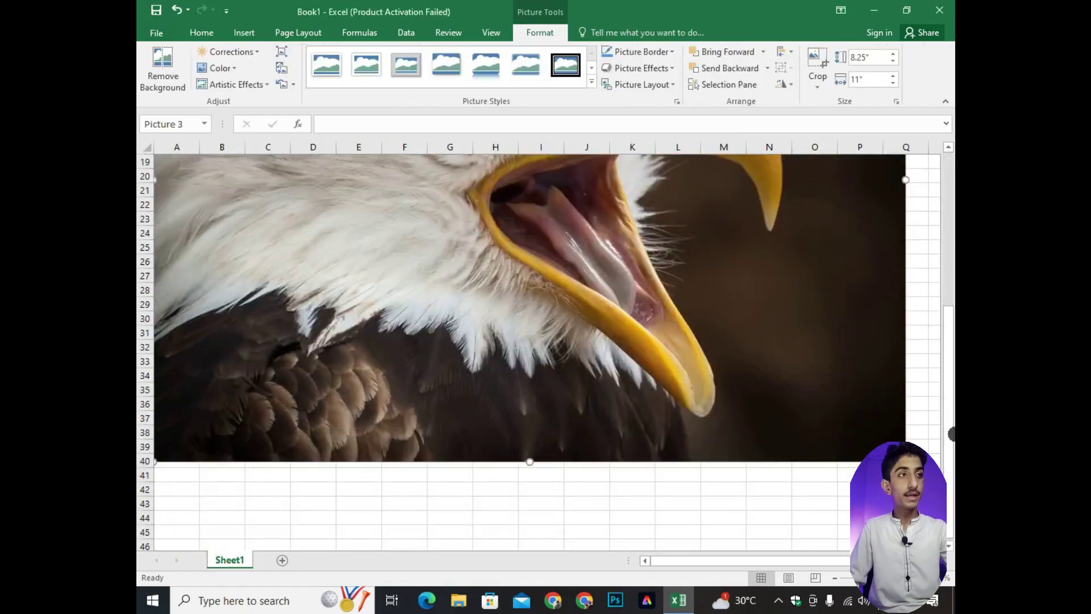
left_click_drag(904, 460, 676, 299)
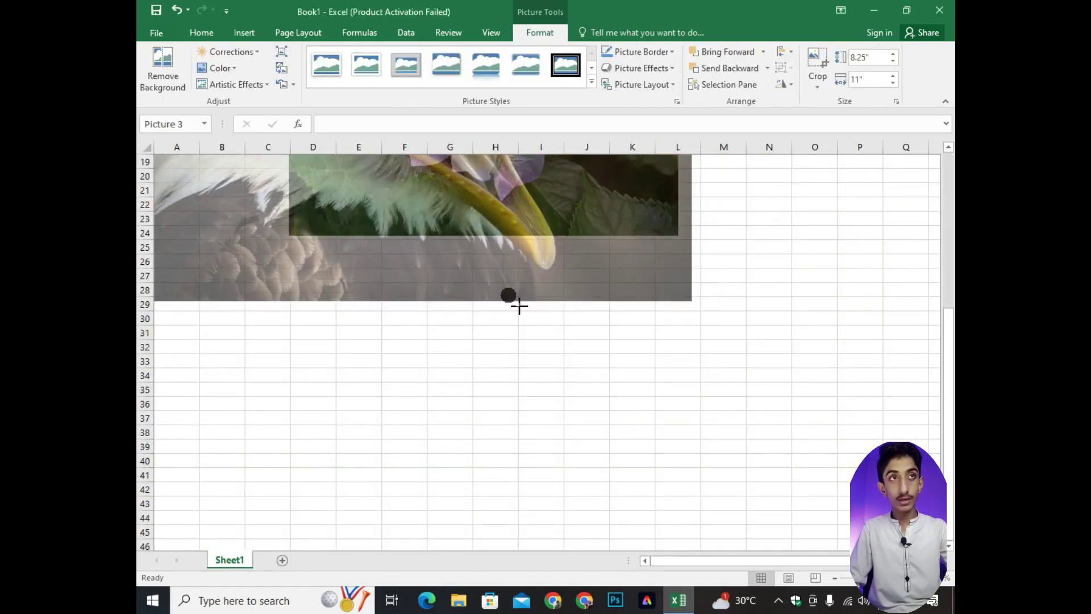
scroll(594, 314, "up", 6)
scroll(594, 316, "down", 2)
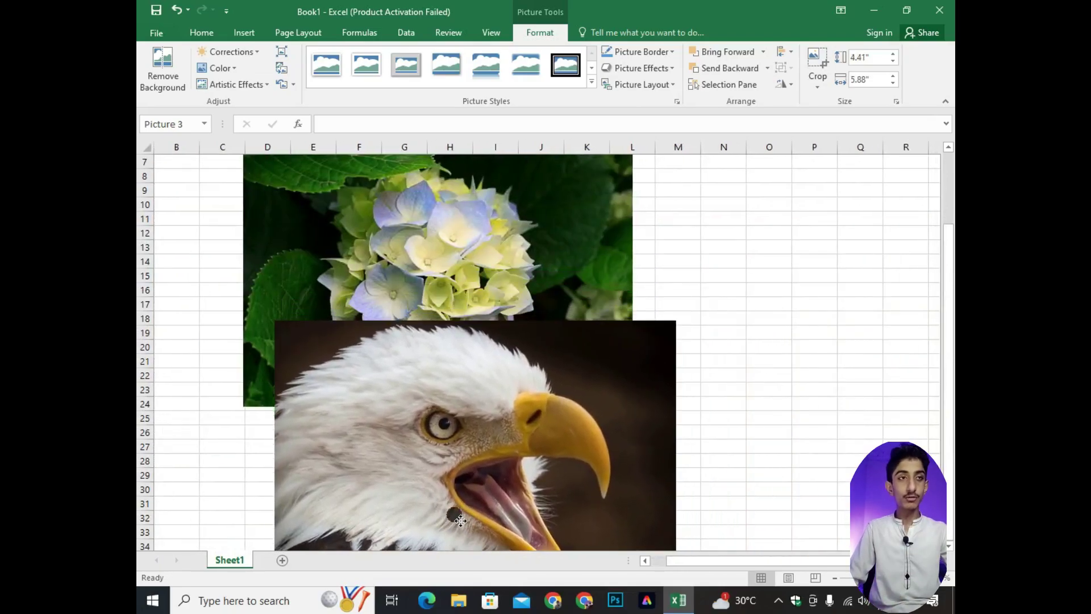
- Shrink the eagle photo to about 3.13 by 4.17 inches below the hydrangeas, then start Remove Background
left_click_drag(479, 487, 453, 510)
scroll(620, 409, "down", 4)
left_click_drag(658, 446, 540, 358)
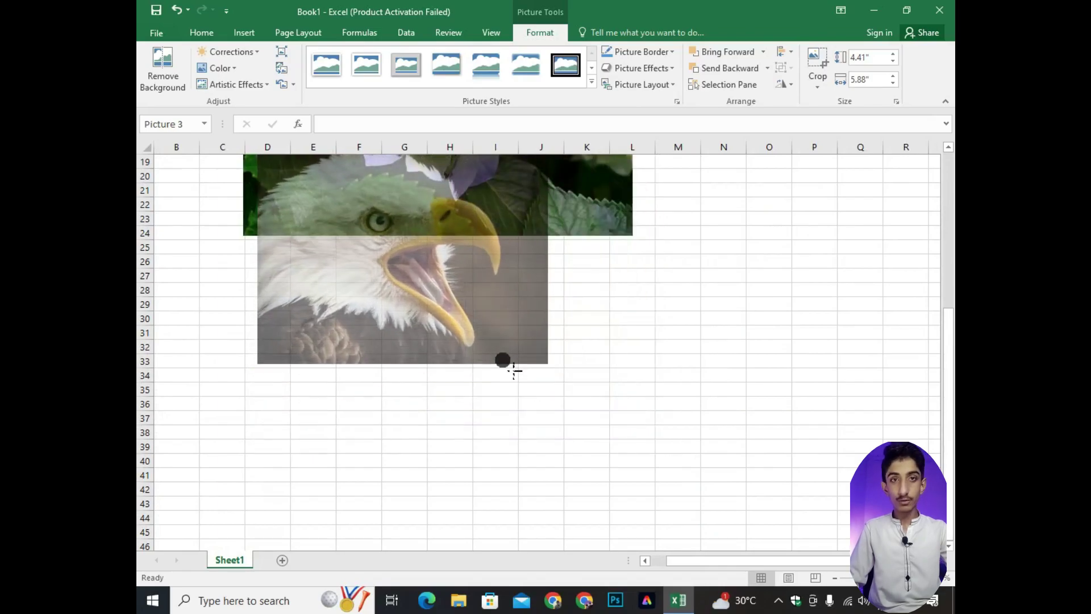
mouse_move(439, 304)
left_mouse_down()
mouse_move(475, 398)
mouse_move(467, 431)
left_mouse_up()
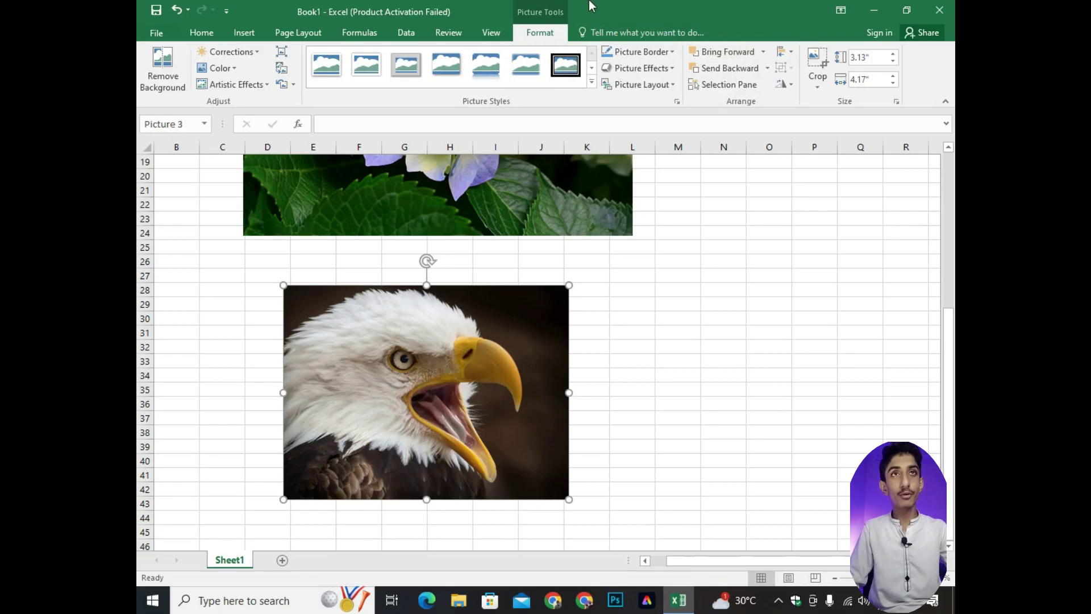
left_click(175, 83)
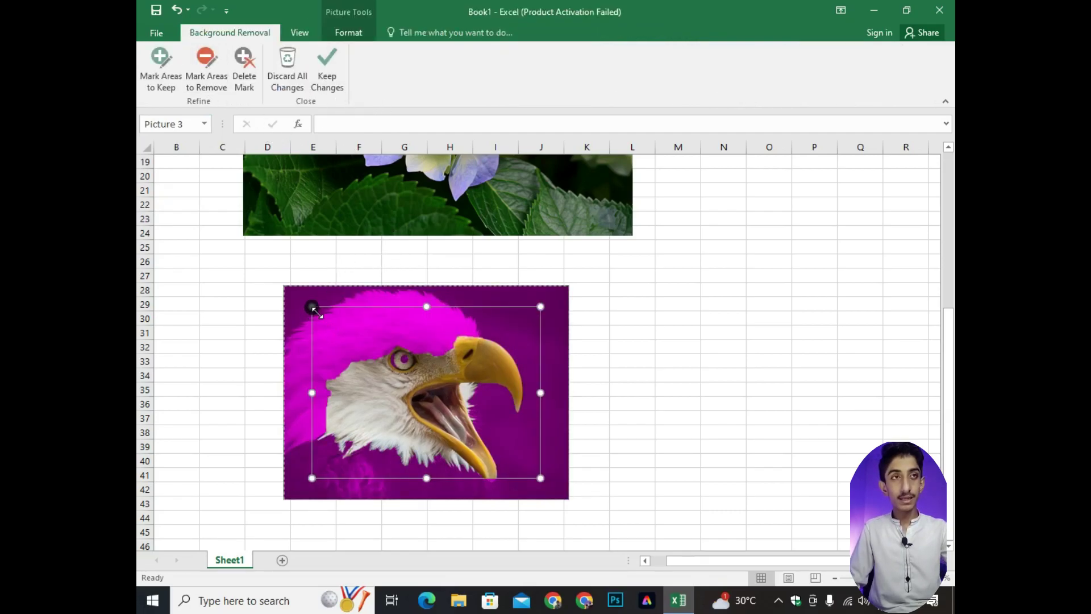
- Extend the kept area to the eagle picture's corners and keep the background removal
left_click_drag(312, 307, 291, 304)
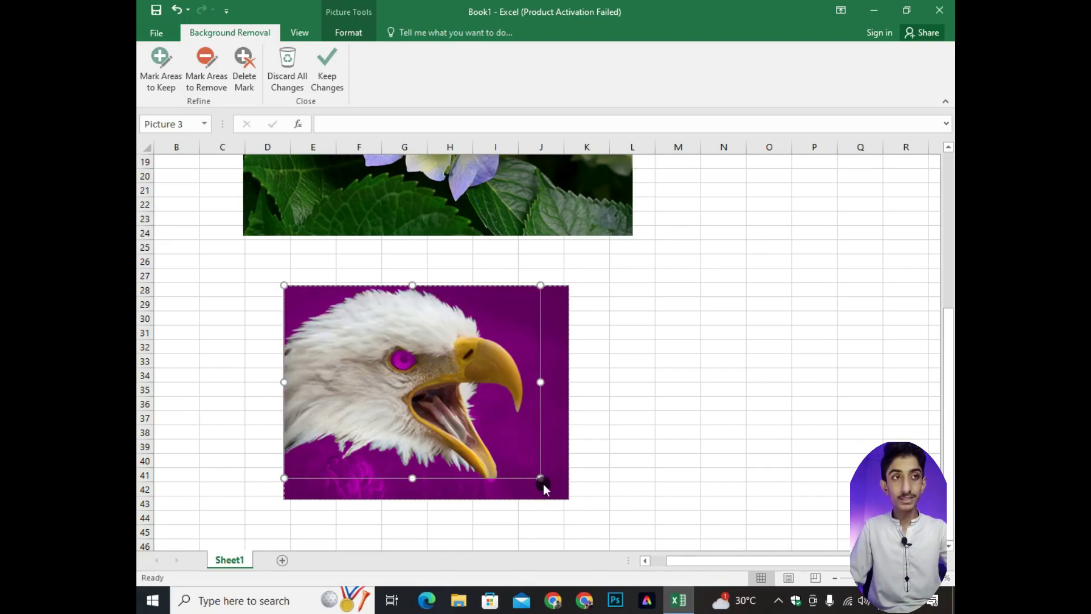
left_click_drag(542, 480, 561, 500)
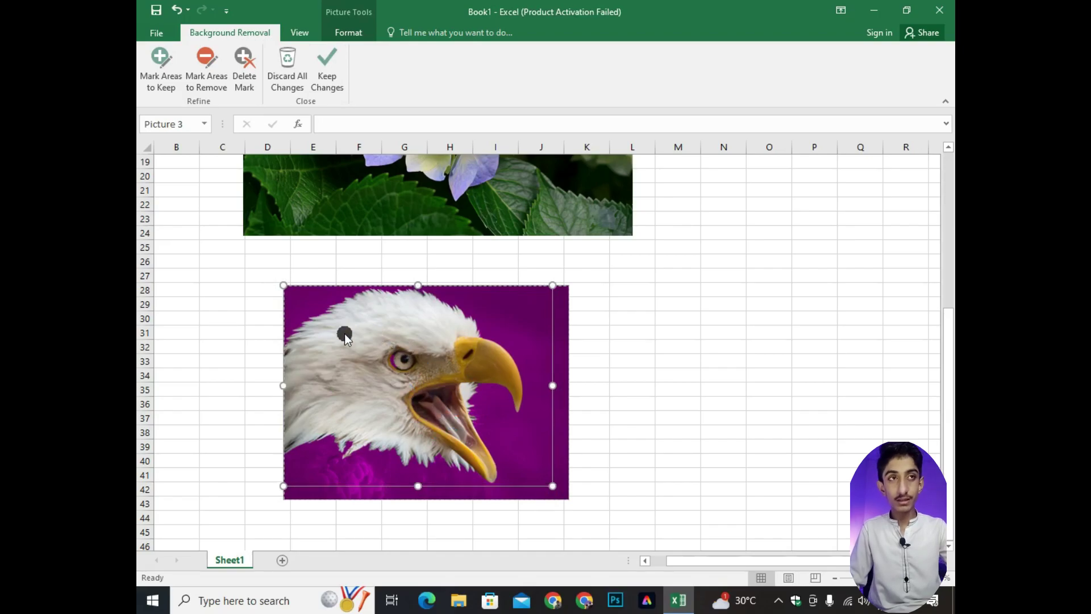
left_click(327, 68)
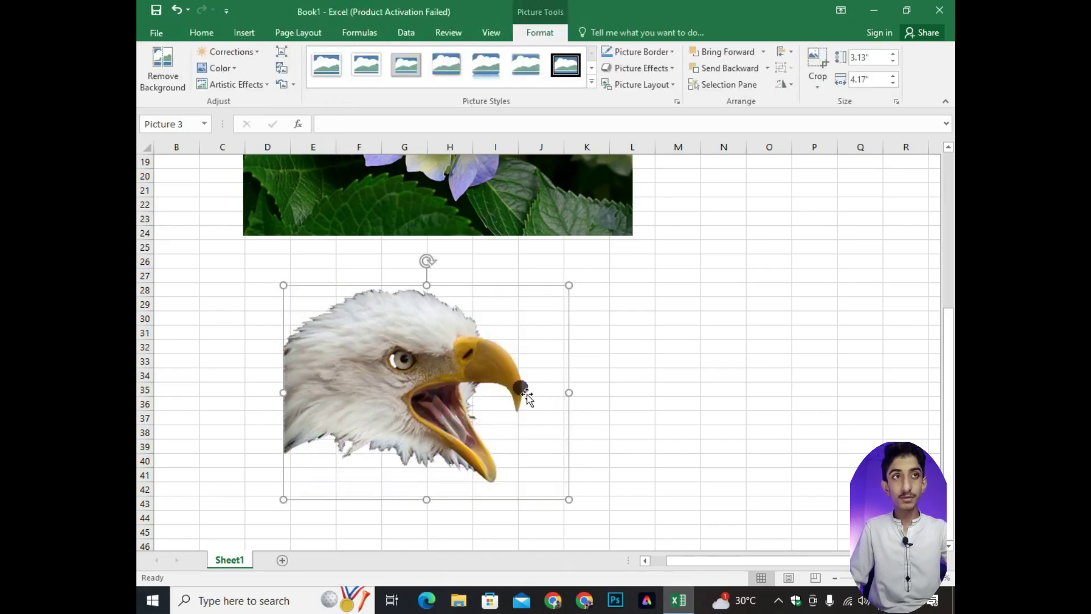
- Move the eagle cut-out up and right, just below the hydrangea photo
left_click_drag(424, 381, 457, 344)
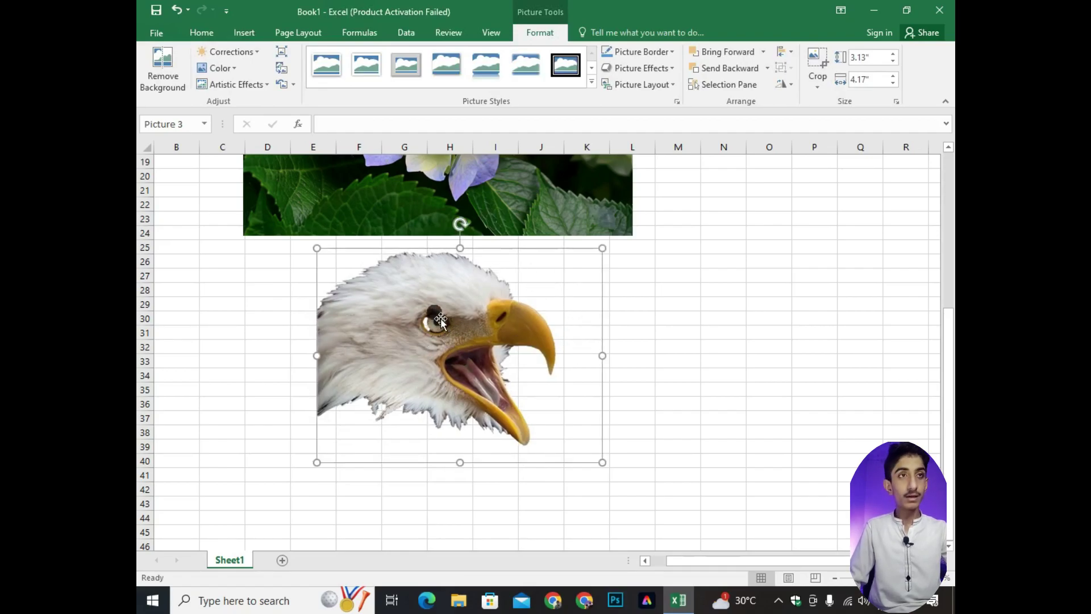
scroll(441, 317, "up", 3)
key("alt")
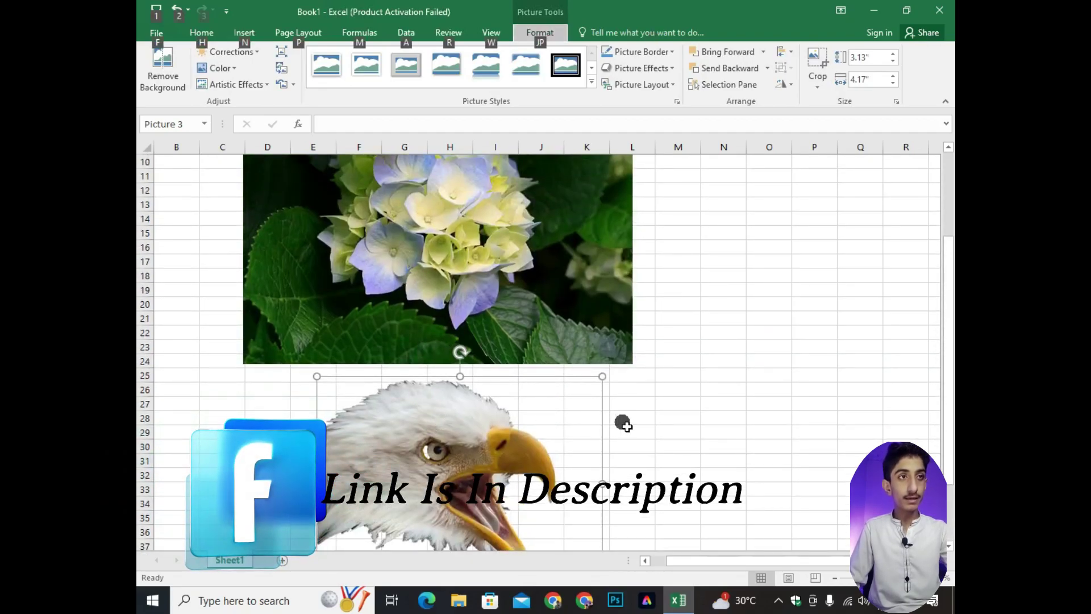
left_click(623, 423)
scroll(624, 424, "up", 3, "ctrl")
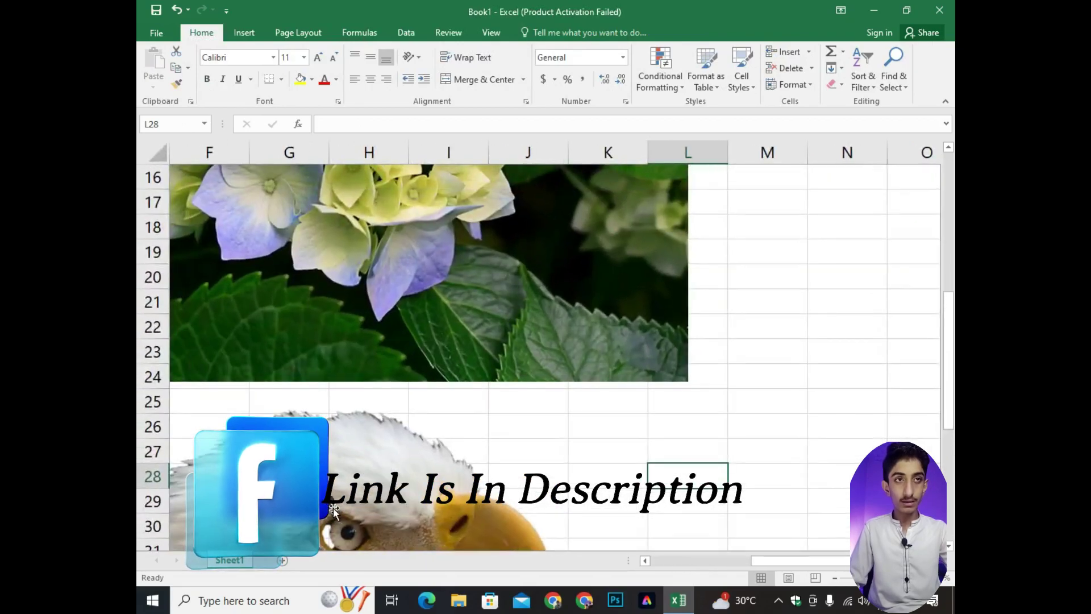
scroll(333, 510, "down", 3)
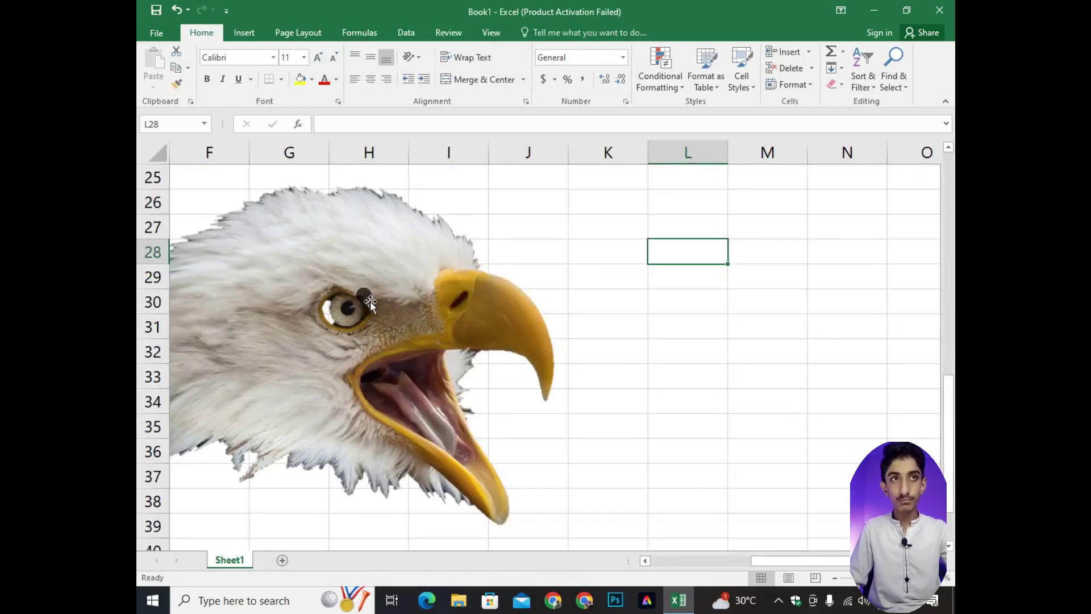
scroll(309, 323, "down", 2, "ctrl")
scroll(446, 302, "down", 1, "ctrl")
left_click(555, 299)
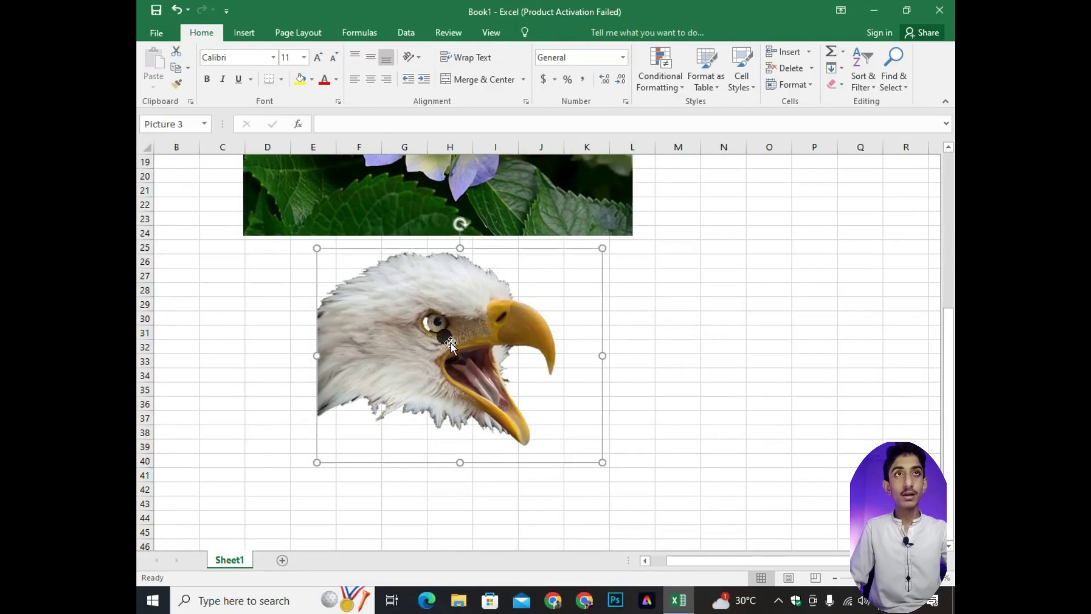
- Sharpen the eagle picture by 50%
left_click(558, 33)
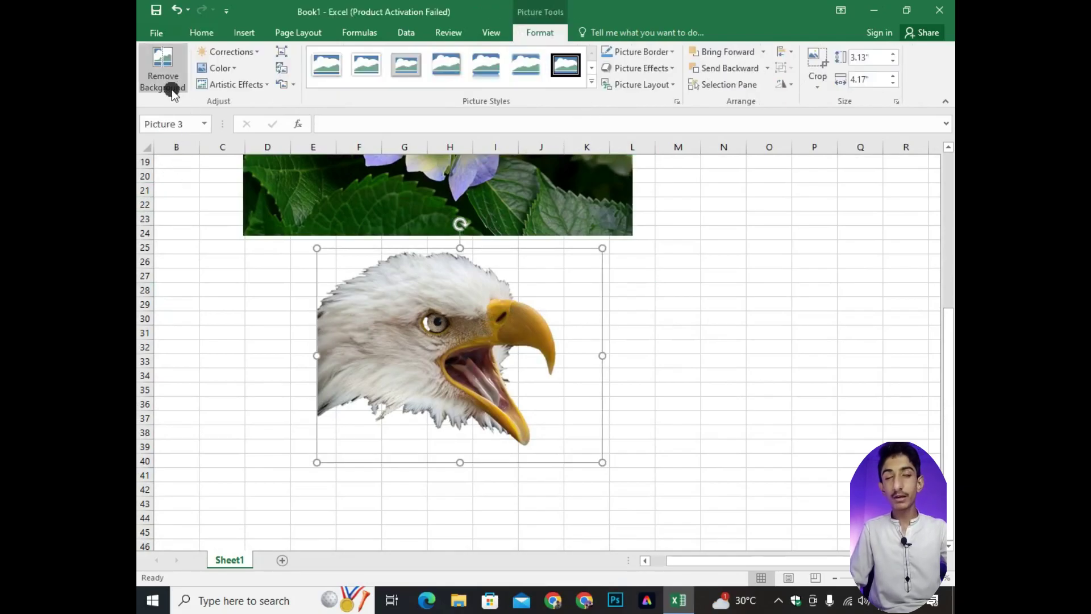
left_click(256, 51)
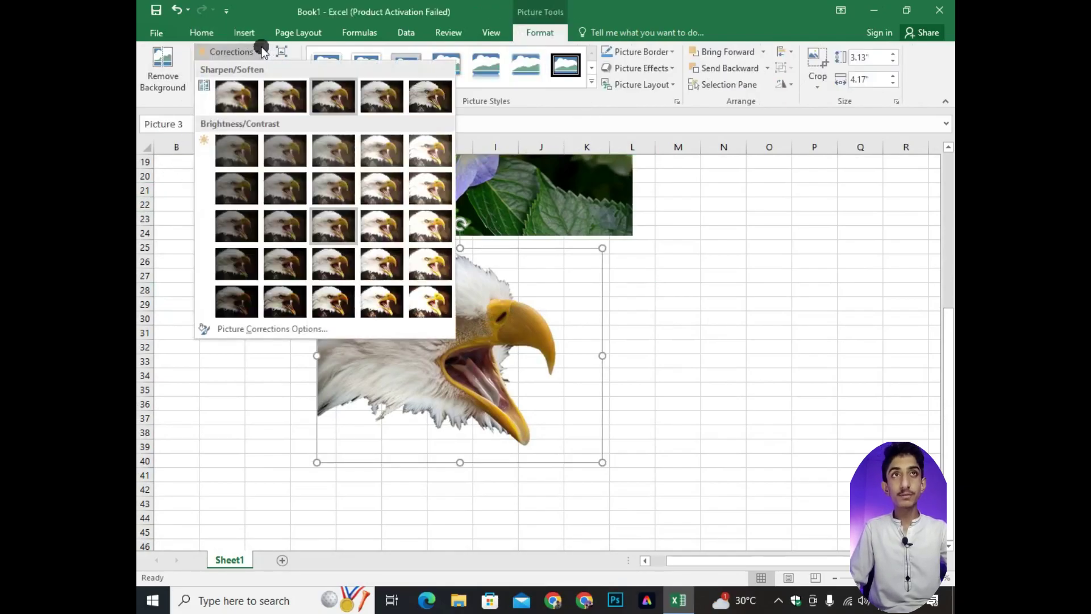
left_click(430, 100)
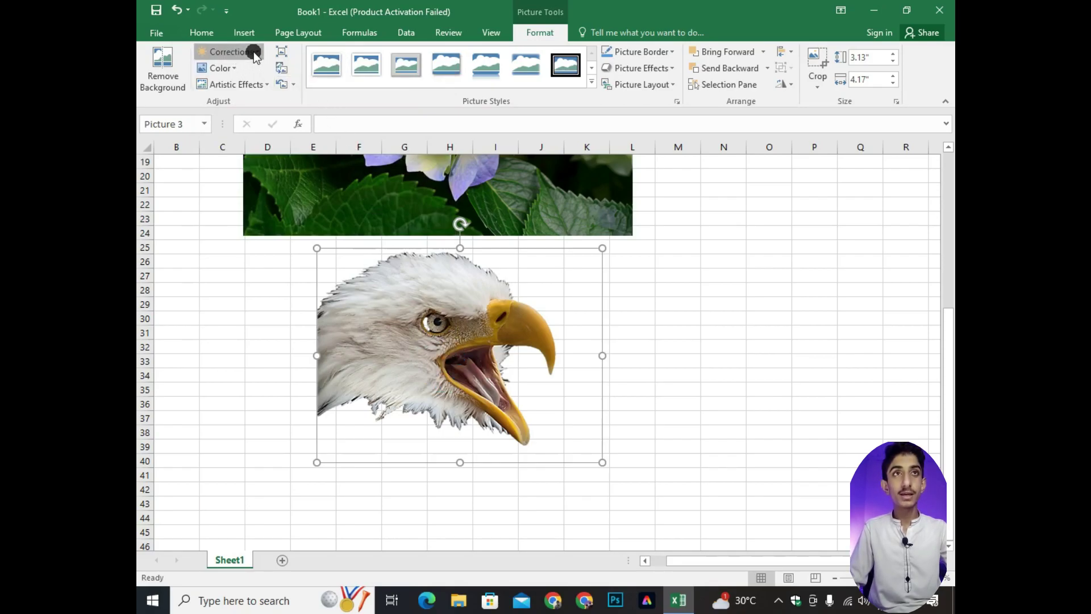
- Apply a Brightness/Contrast preset to the eagle picture
left_click(236, 53)
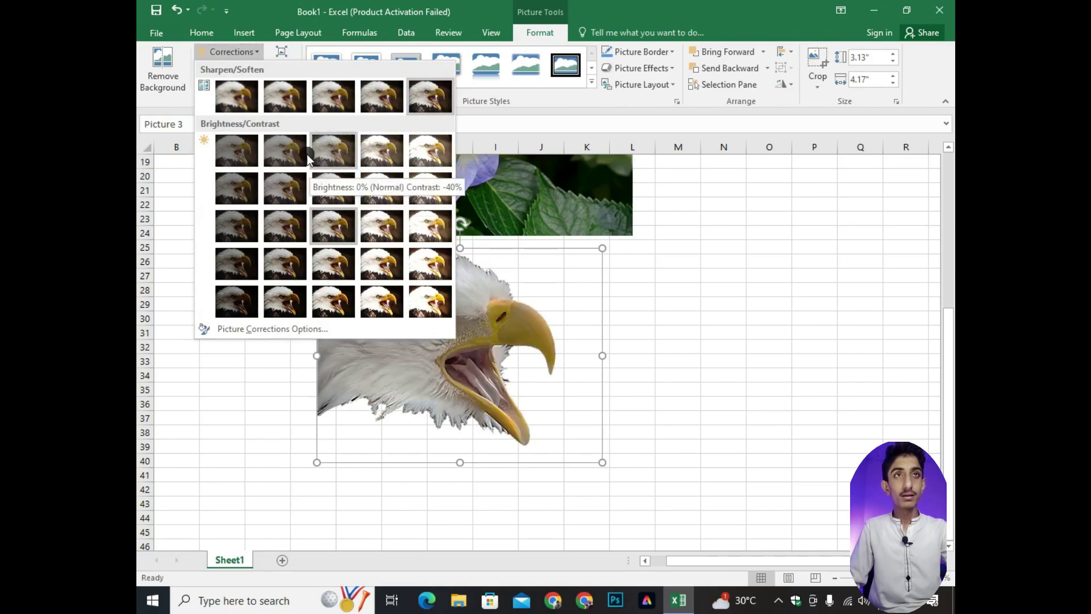
left_click(386, 152)
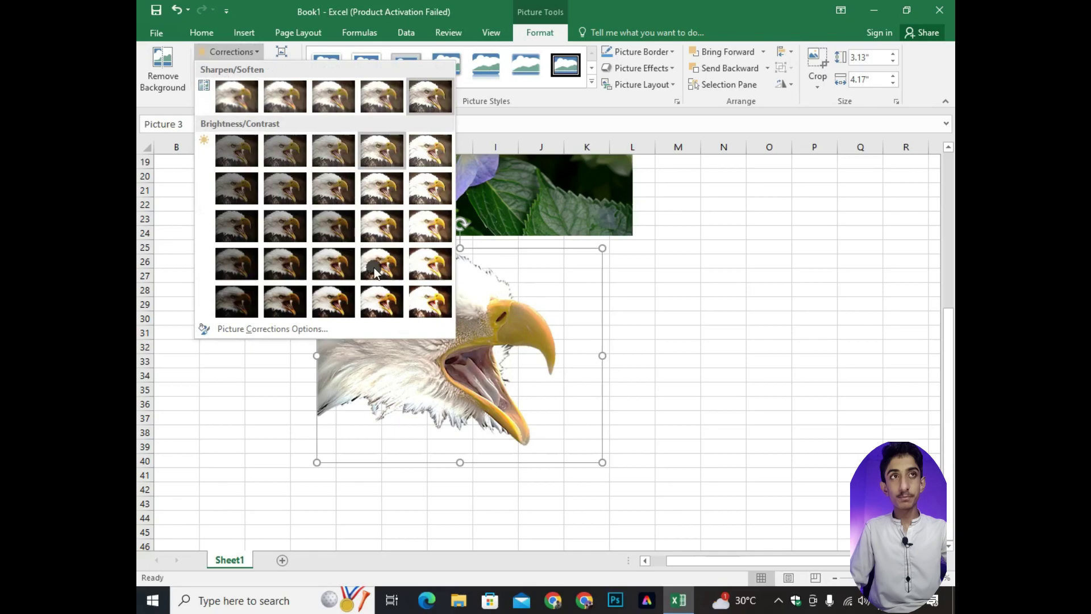
left_click(458, 267)
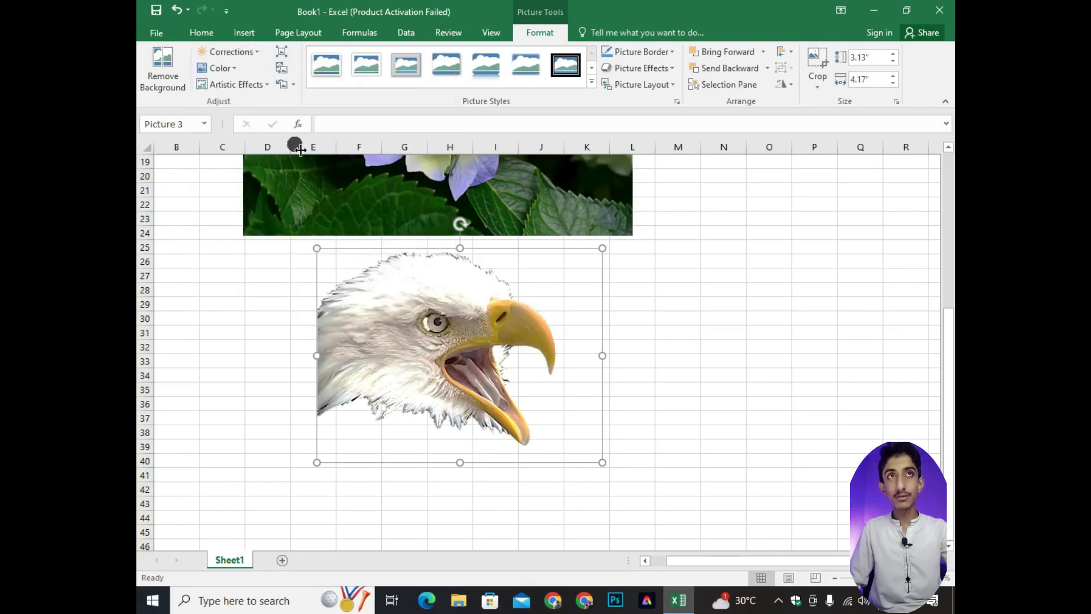
left_click(223, 67)
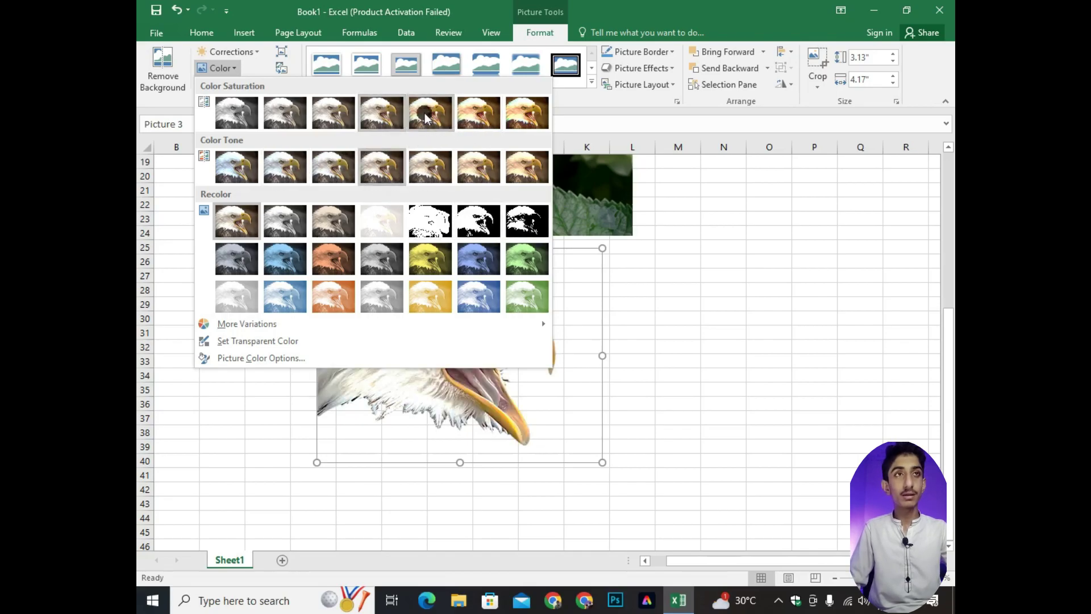
- Apply a grainy texture artistic effect to the eagle cut-out
left_click(248, 85)
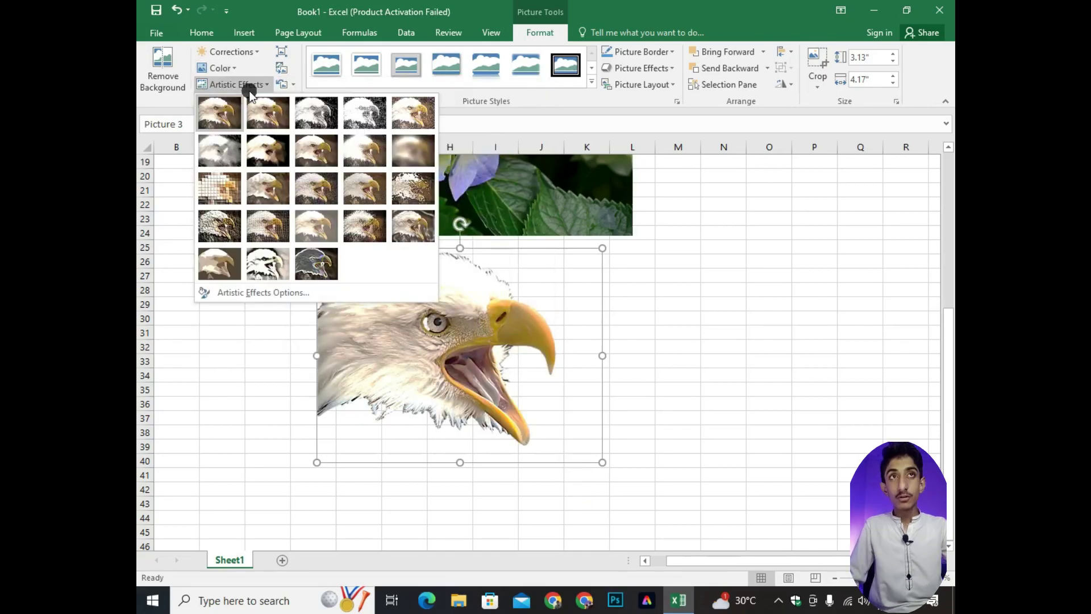
left_click(229, 222)
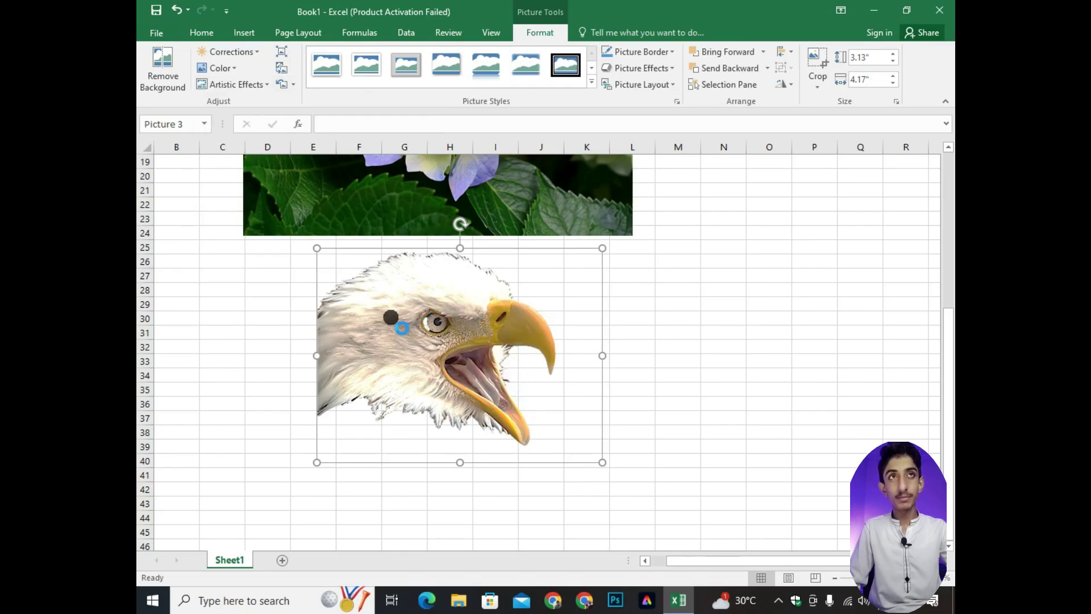
left_click(235, 84)
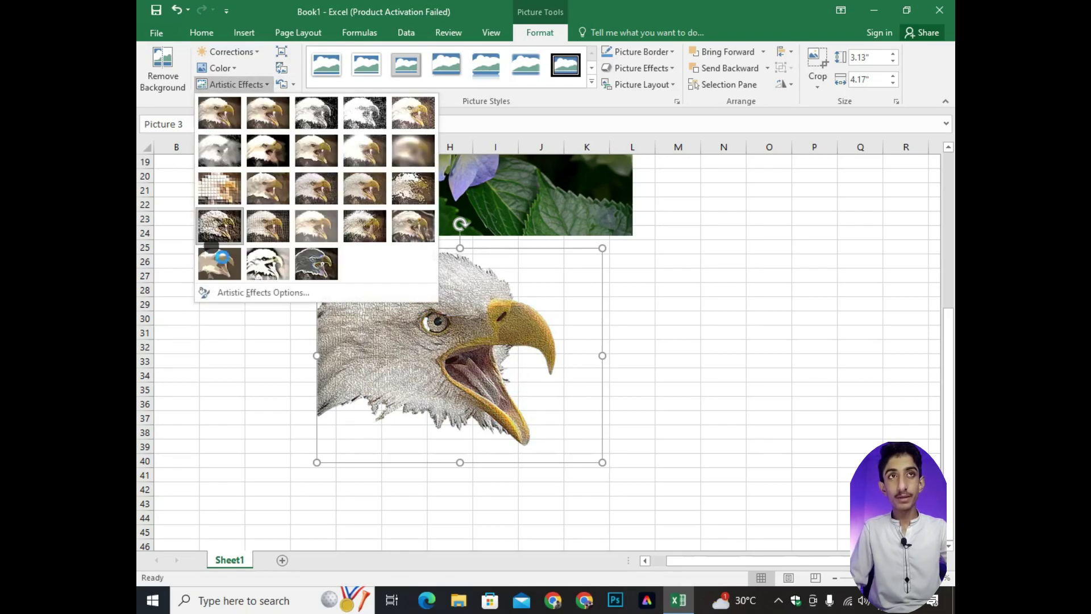
left_click(516, 369)
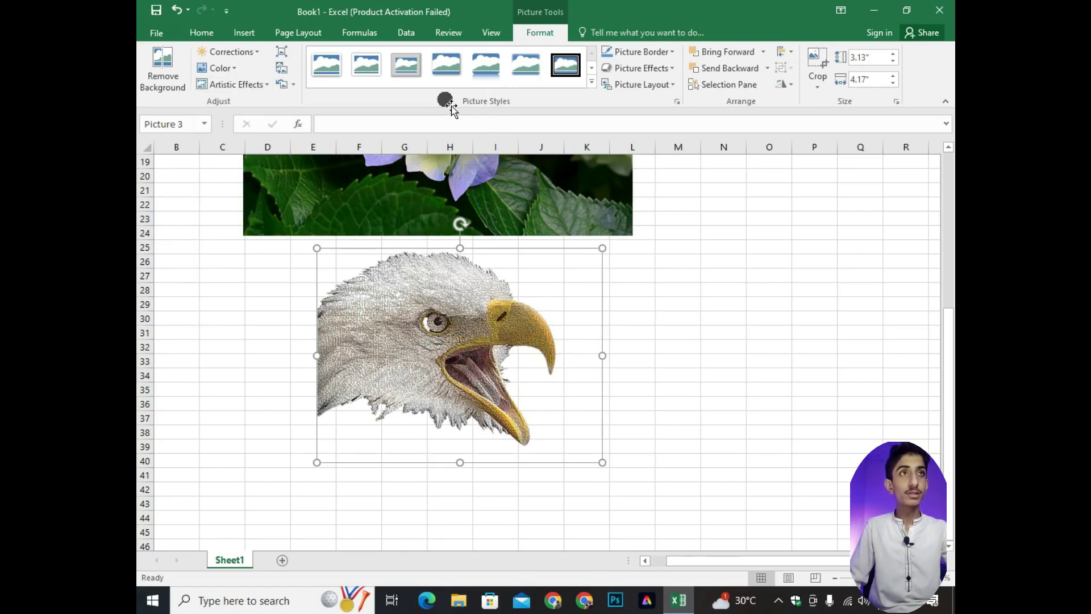
left_click(591, 68)
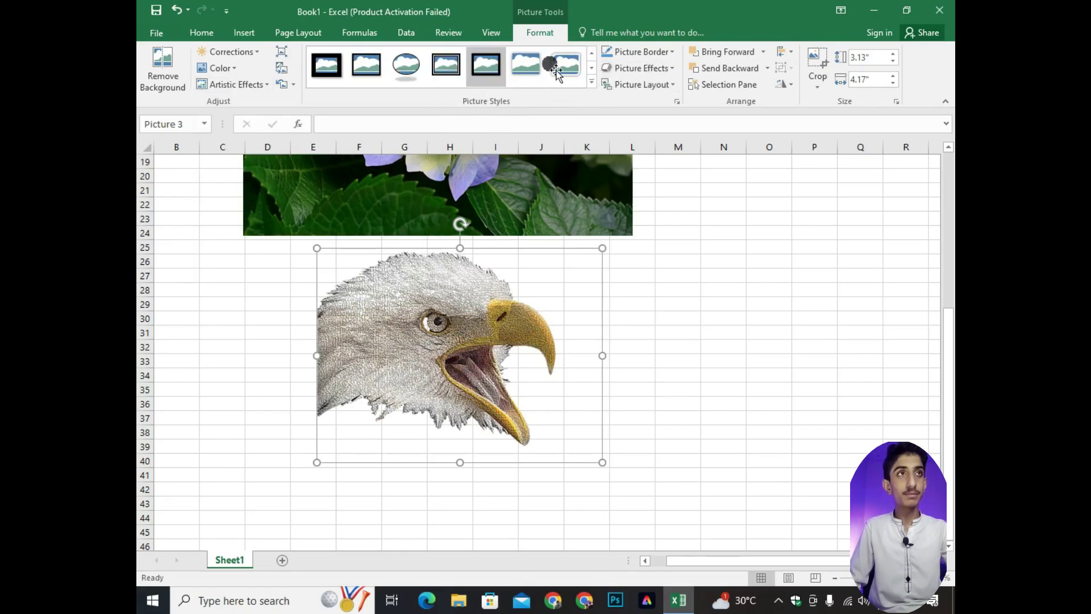
- Give the eagle a centered shadow picture style and a dark orange border
left_click(537, 75)
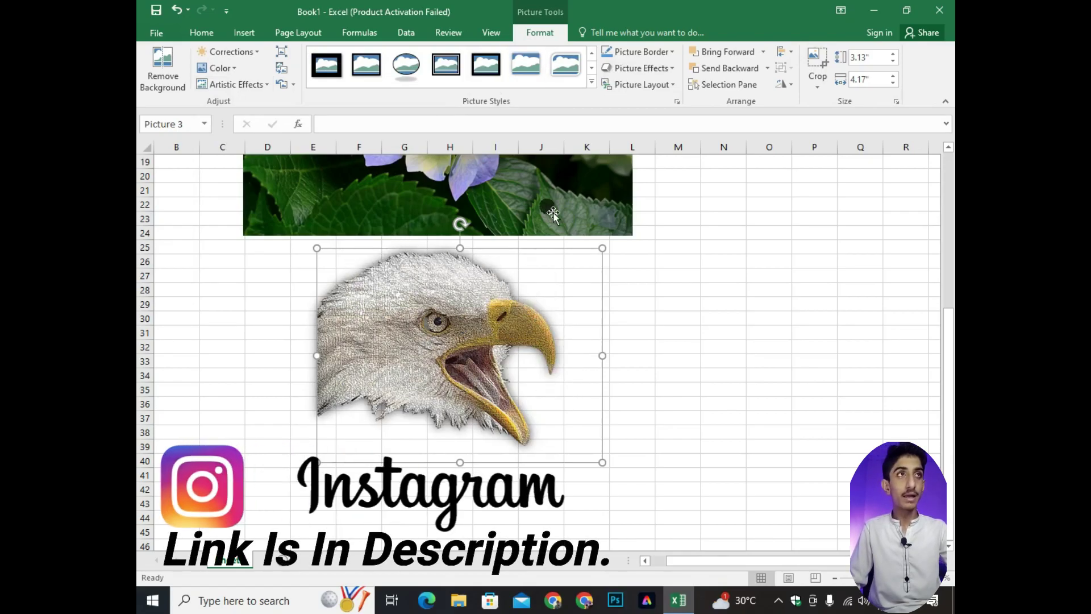
left_click(673, 52)
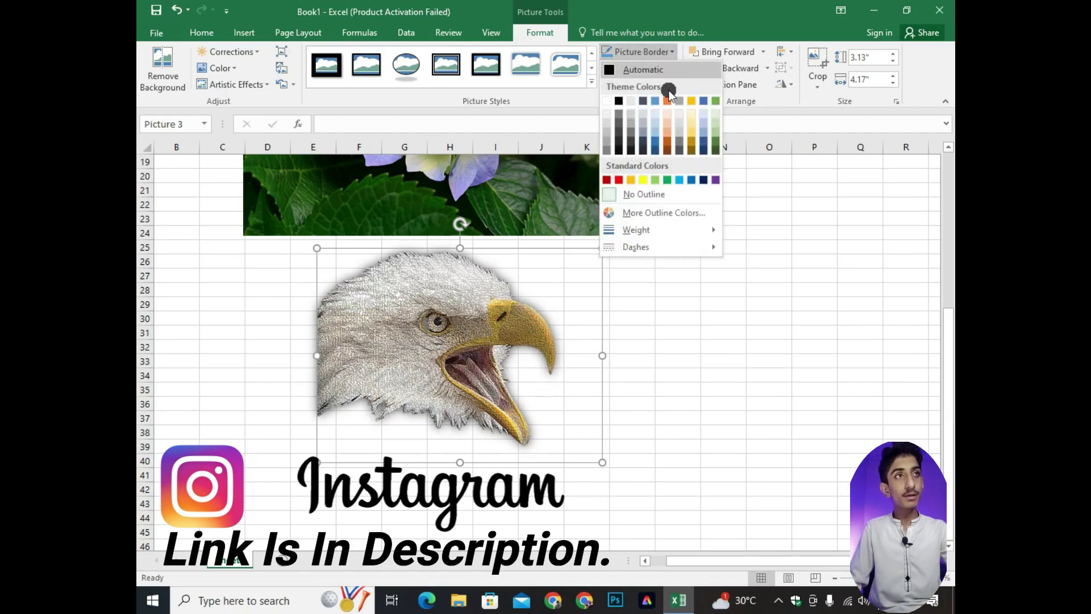
left_click(672, 146)
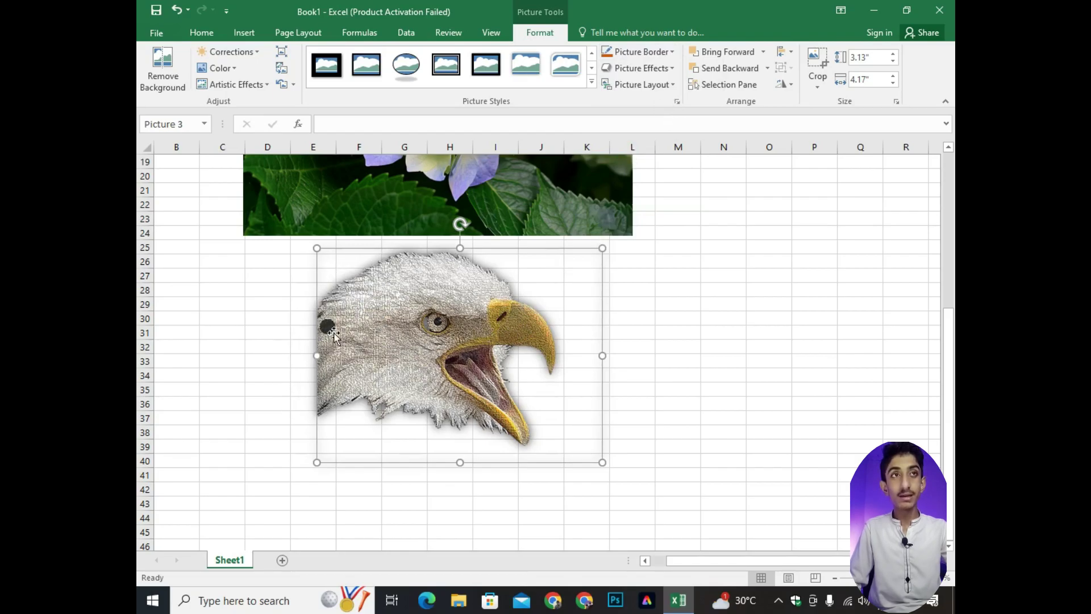
- Make the eagle's border 1½ pt thick and browse the 3-D preset effects
left_click(665, 51)
mouse_move(635, 229)
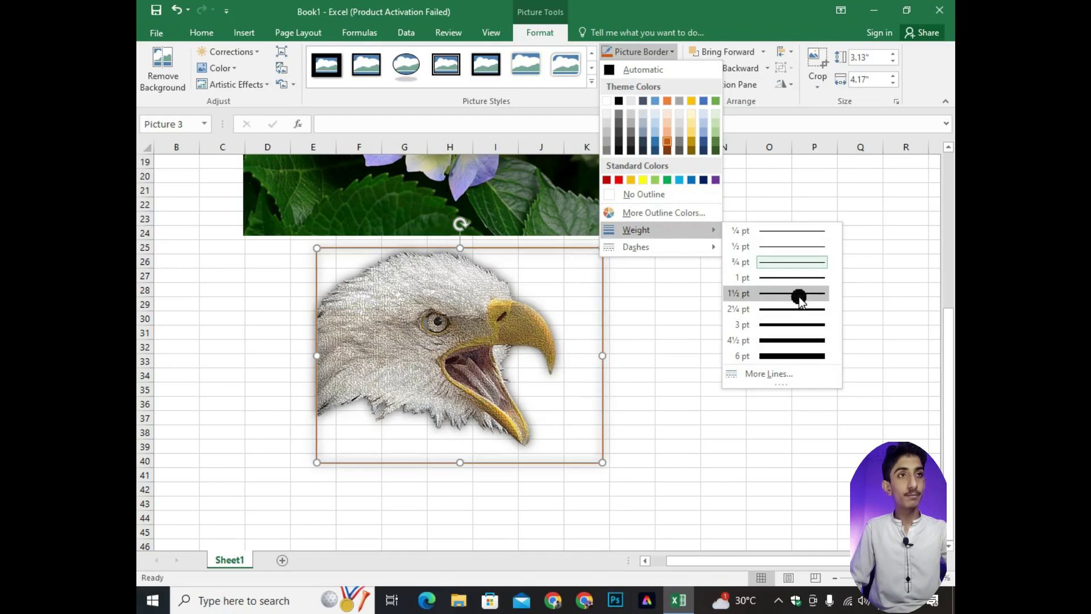
left_click(798, 296)
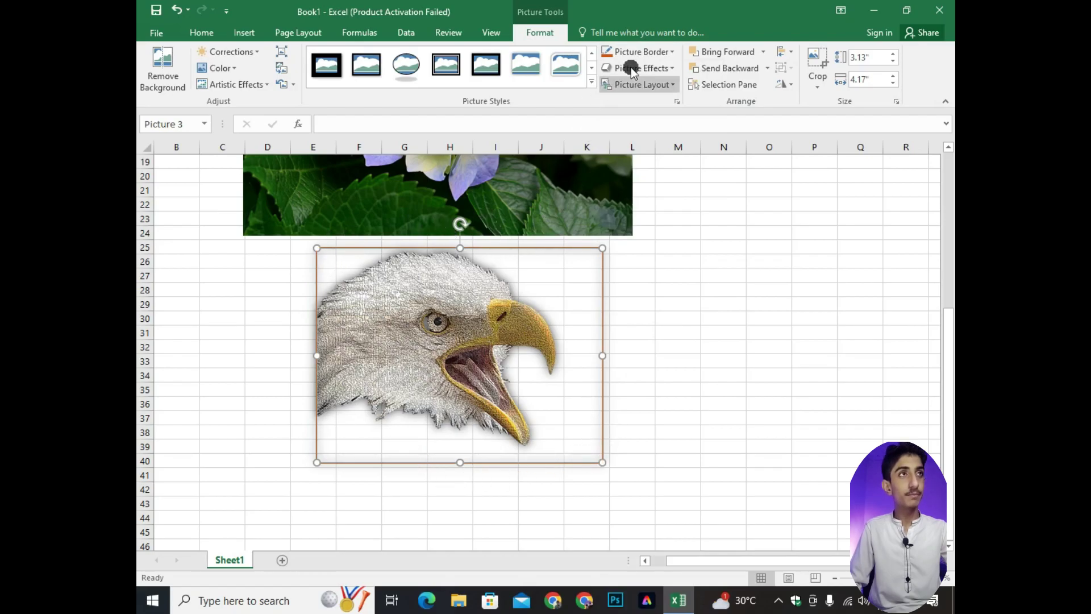
left_click(673, 52)
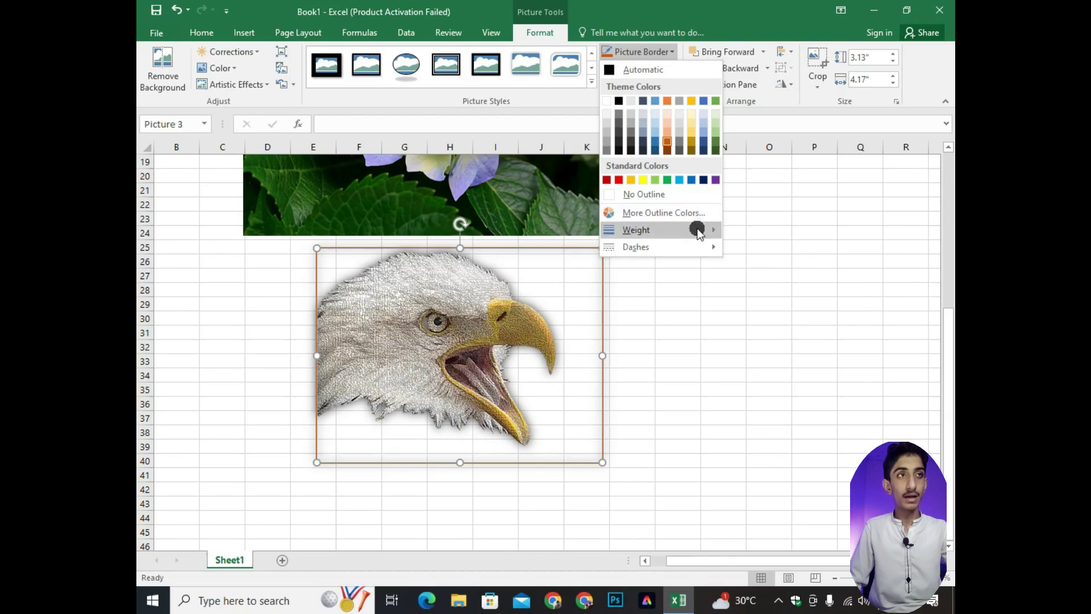
mouse_move(656, 245)
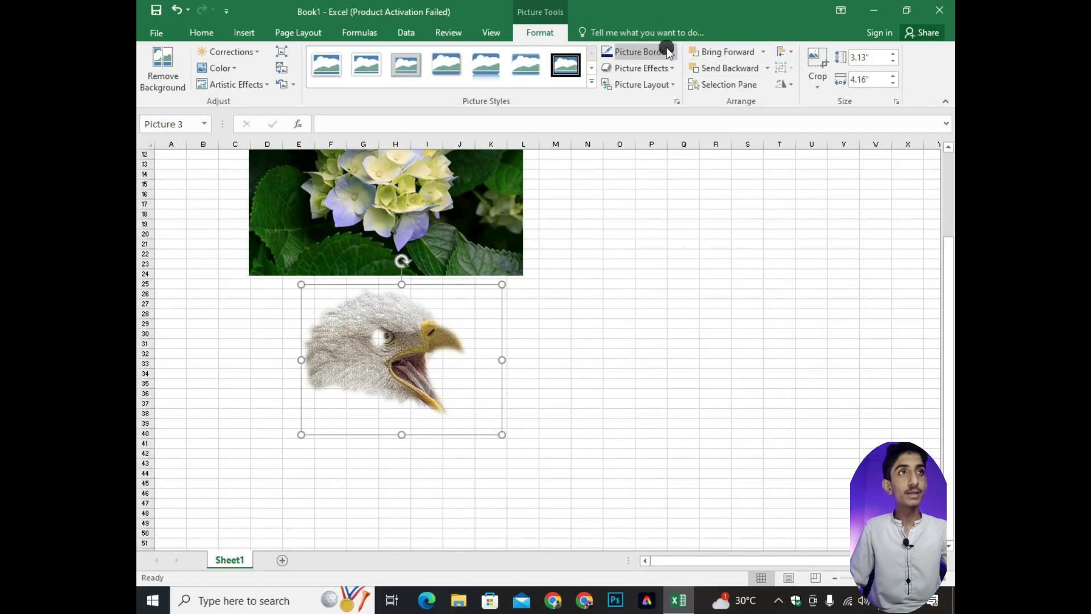
left_click(671, 68)
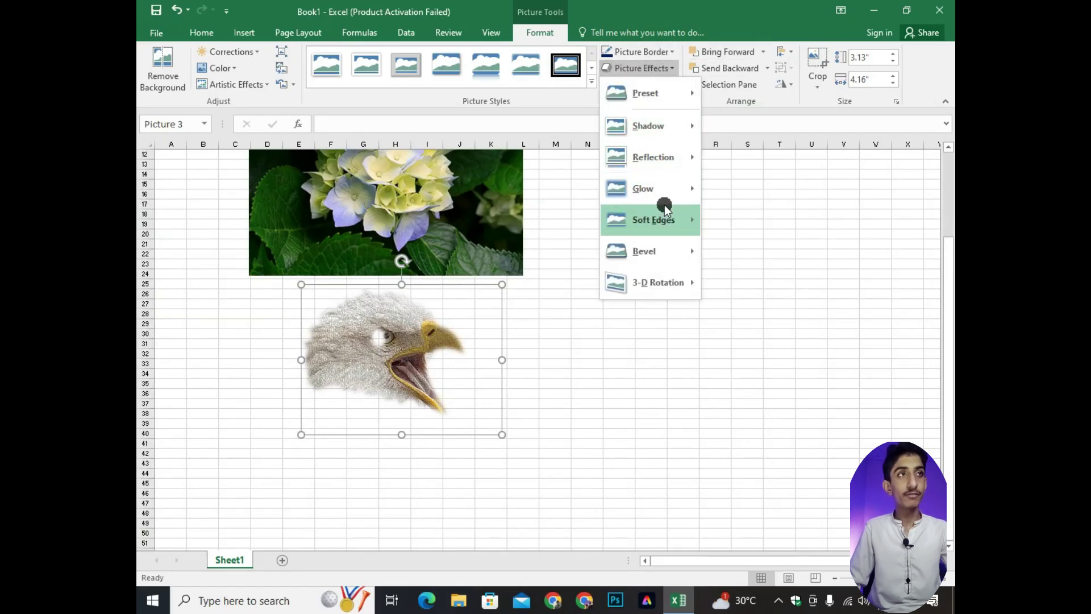
mouse_move(649, 93)
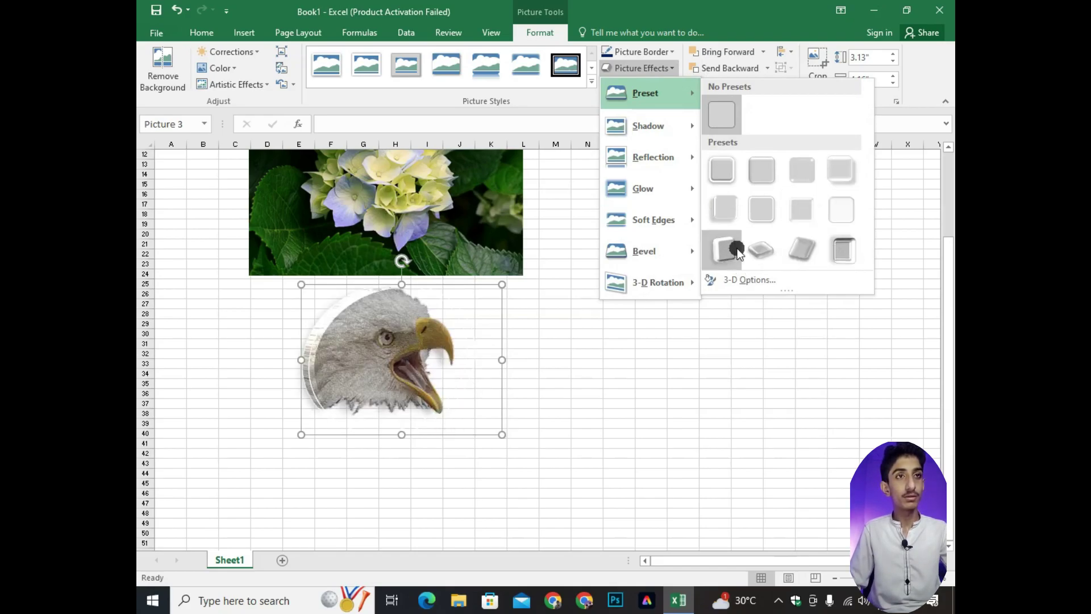
- Give the eagle picture a 3-D preset and a perspective shadow
left_click(761, 249)
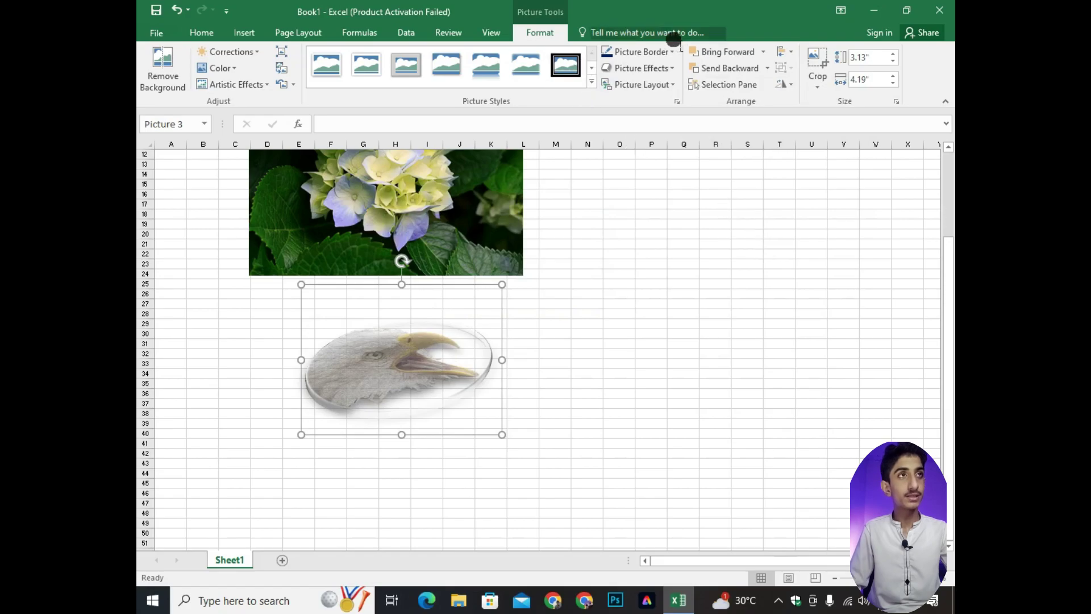
left_click(669, 52)
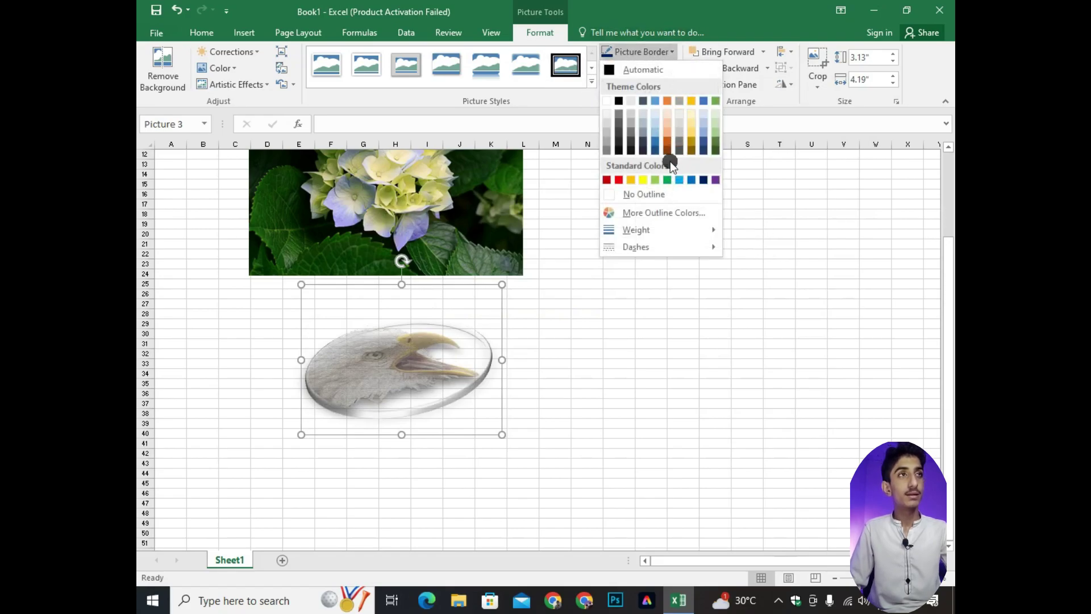
left_click(653, 53)
mouse_move(648, 125)
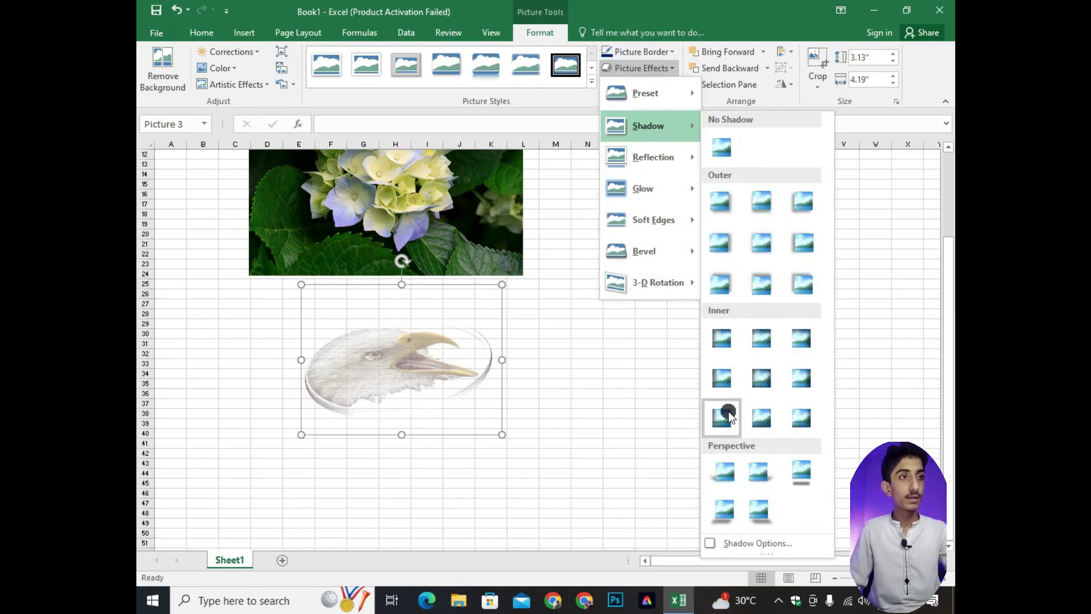
left_click(760, 511)
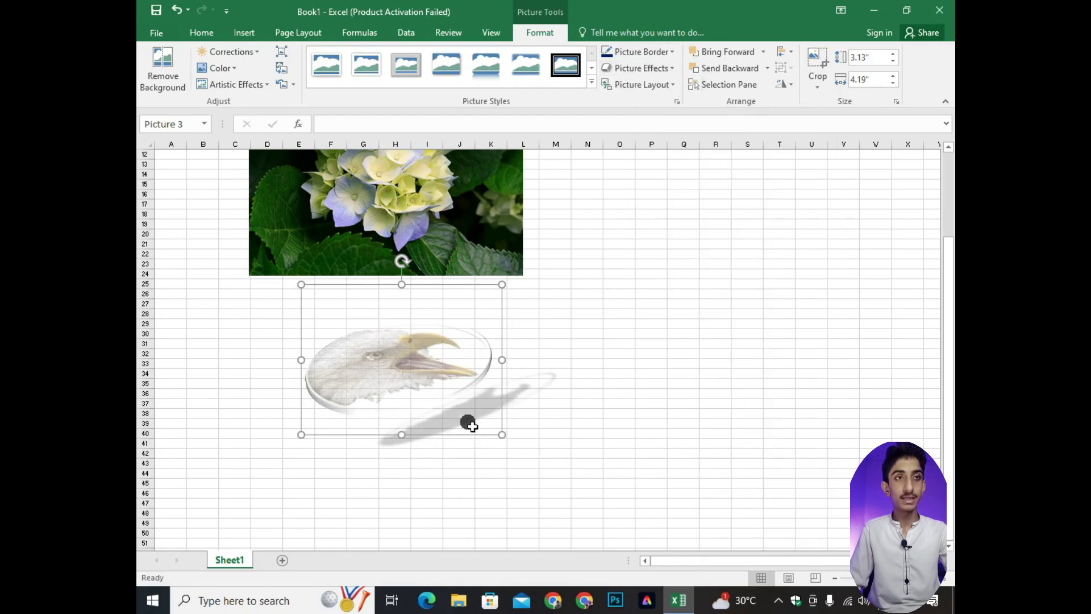
- Add a reflection and an orange glow to the eagle, then select the flower picture
left_click(665, 69)
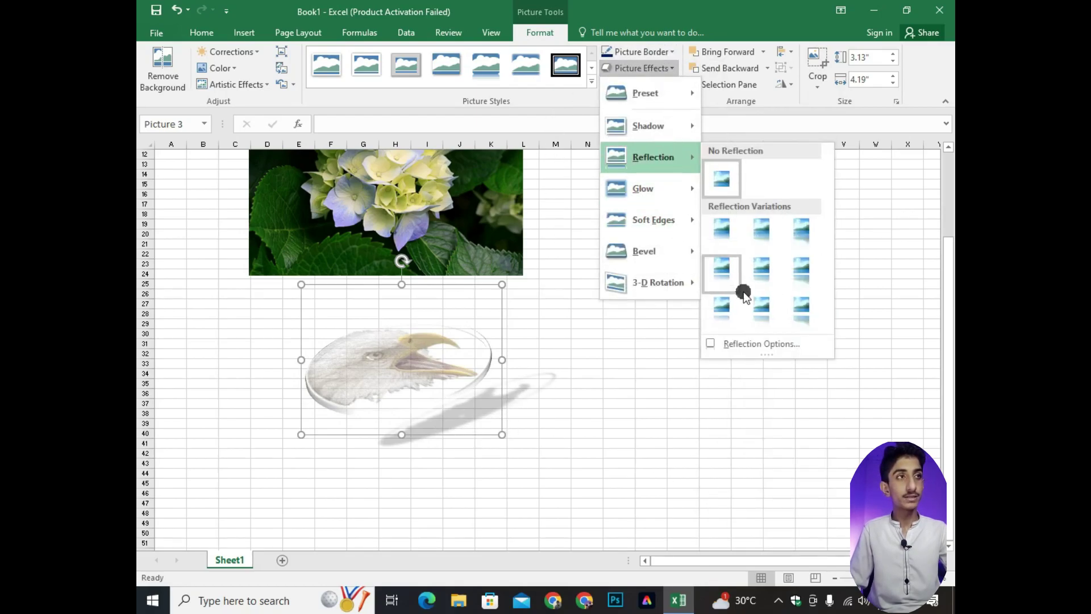
mouse_move(654, 157)
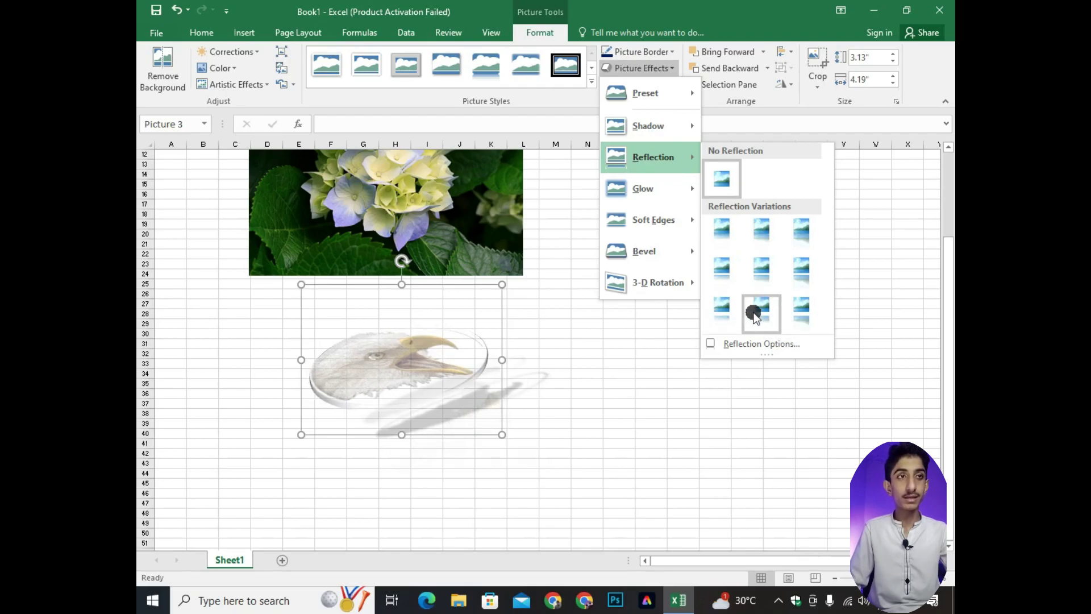
left_click(761, 311)
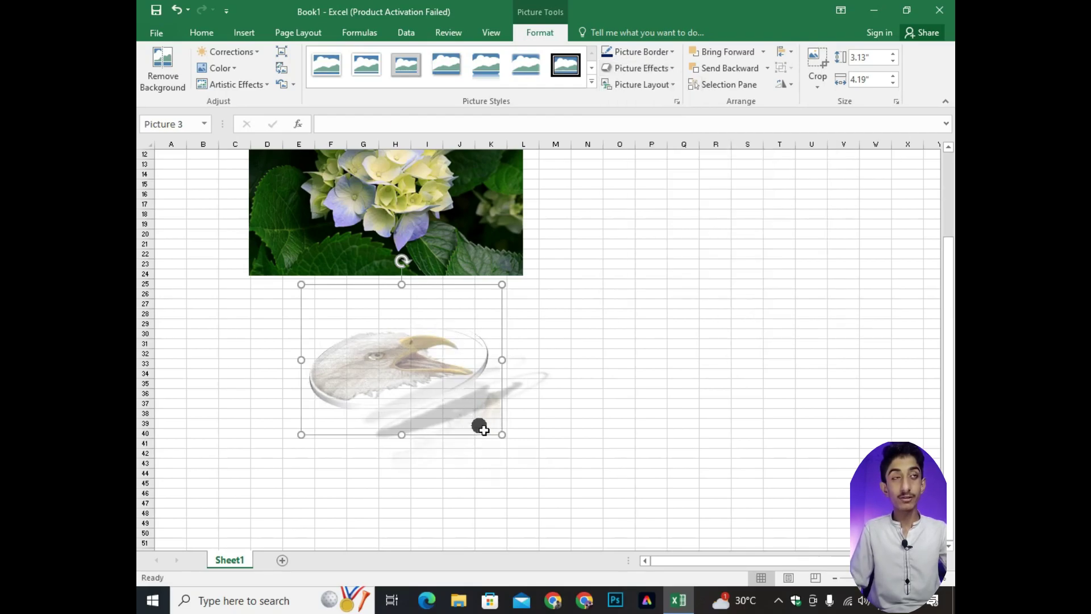
left_click(660, 52)
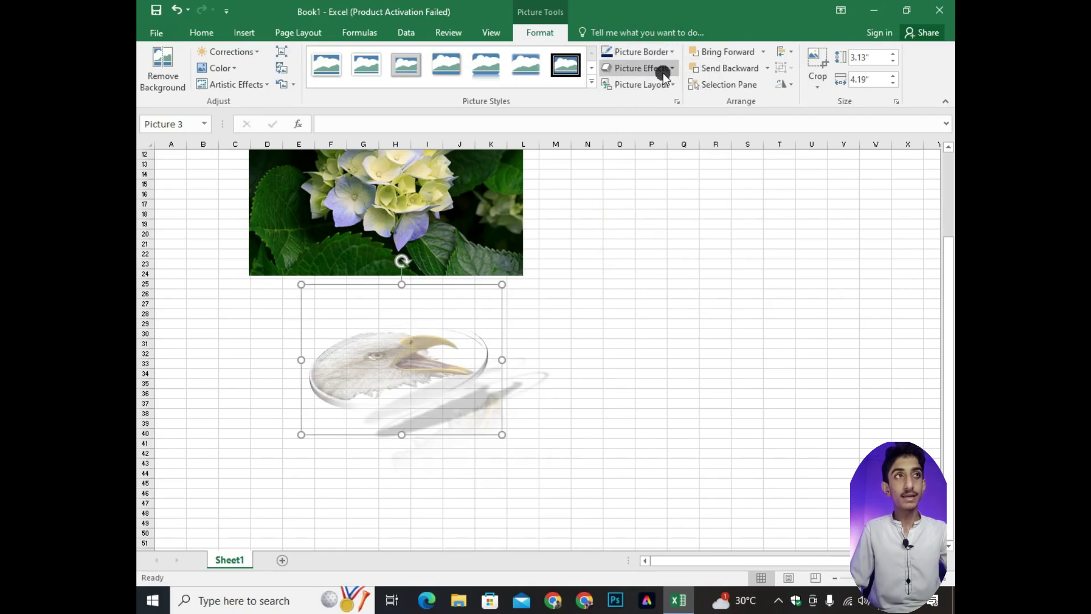
left_click(662, 70)
left_click(439, 305)
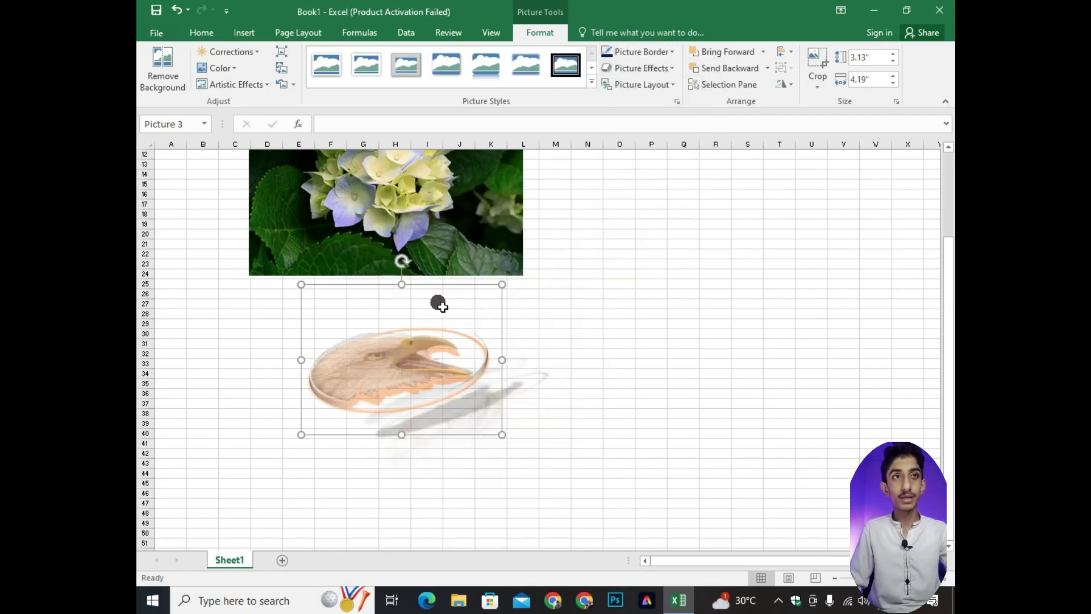
left_click(648, 69)
mouse_move(645, 250)
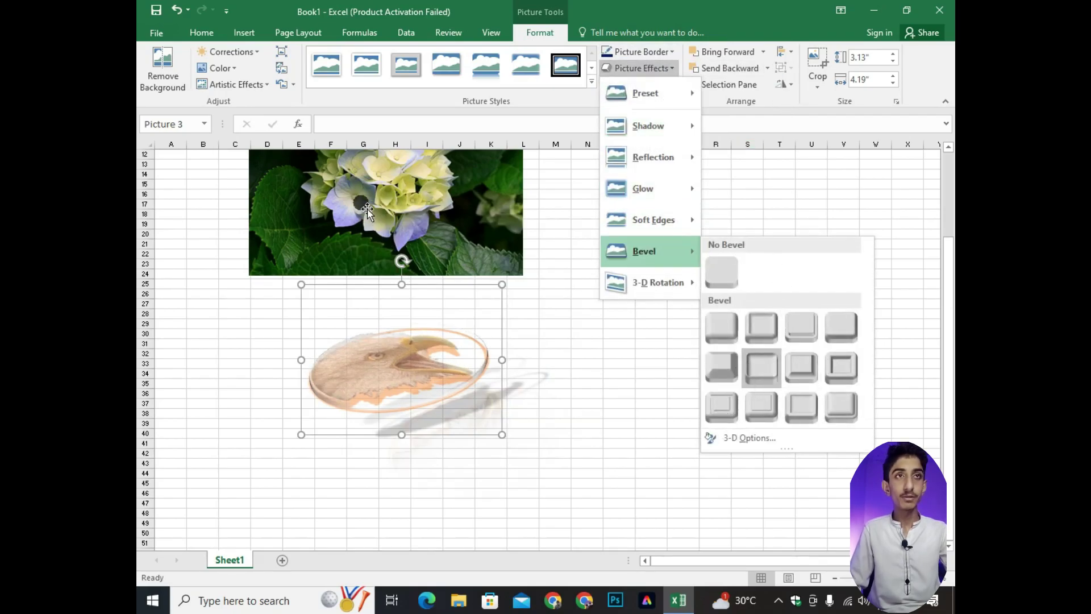
left_click(418, 213)
scroll(550, 192, "up", 2)
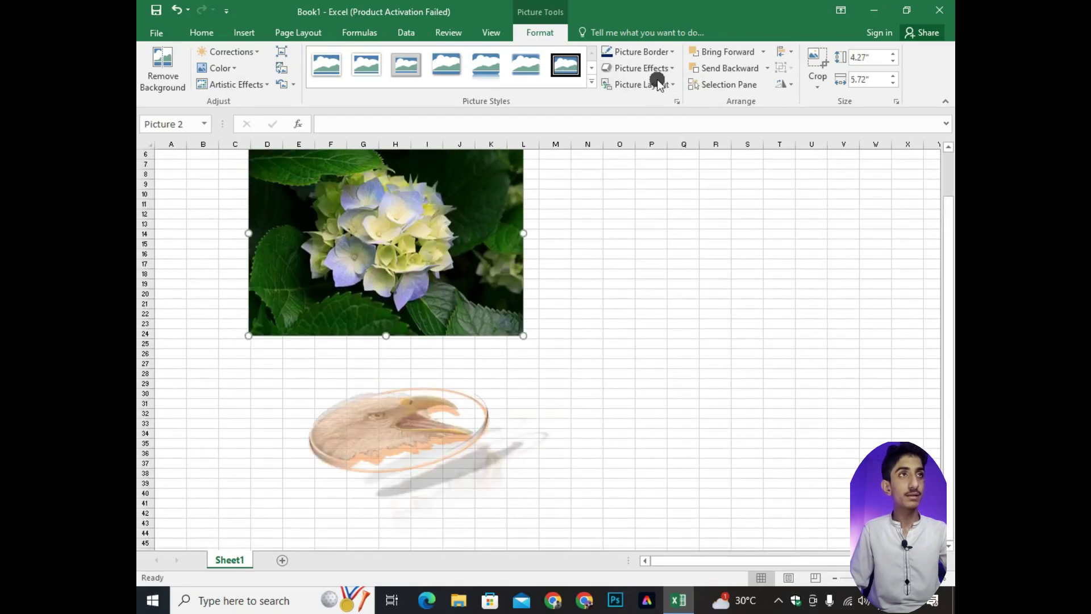
- Apply a bevel and a perspective 3-D rotation preset to the hydrangea photo
left_click(641, 69)
left_click(762, 368)
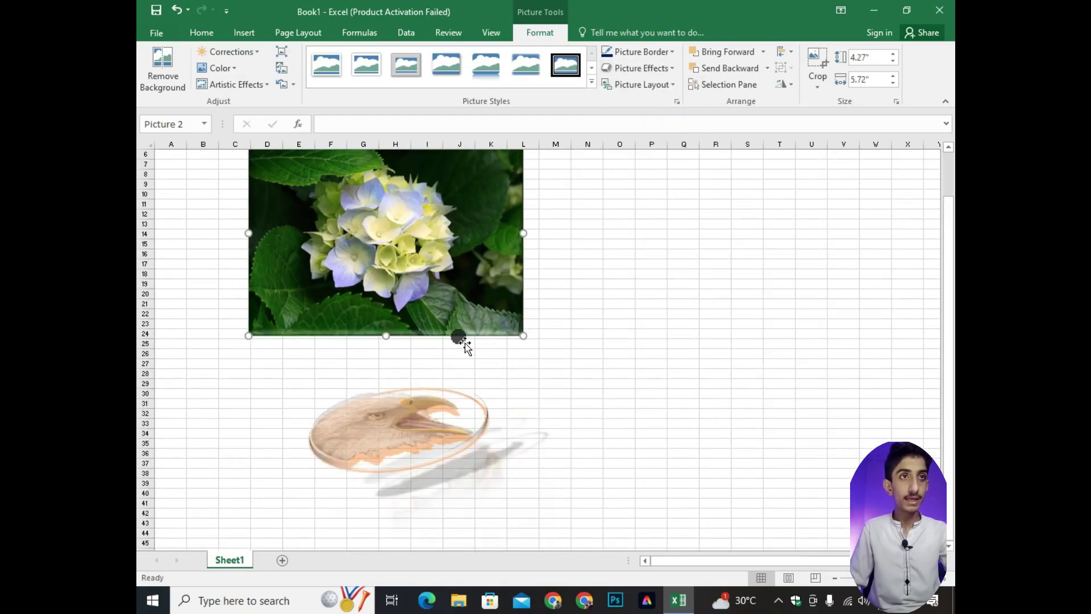
scroll(434, 343, "up", 3, "ctrl")
scroll(332, 391, "up", 2, "ctrl")
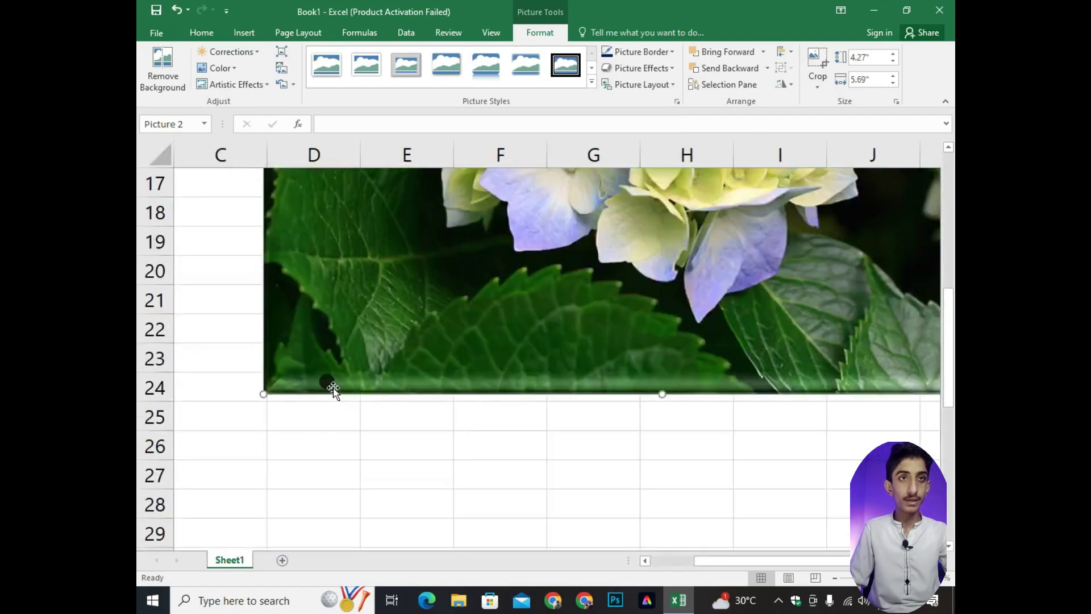
scroll(427, 392, "down", 2)
scroll(549, 320, "up", 2)
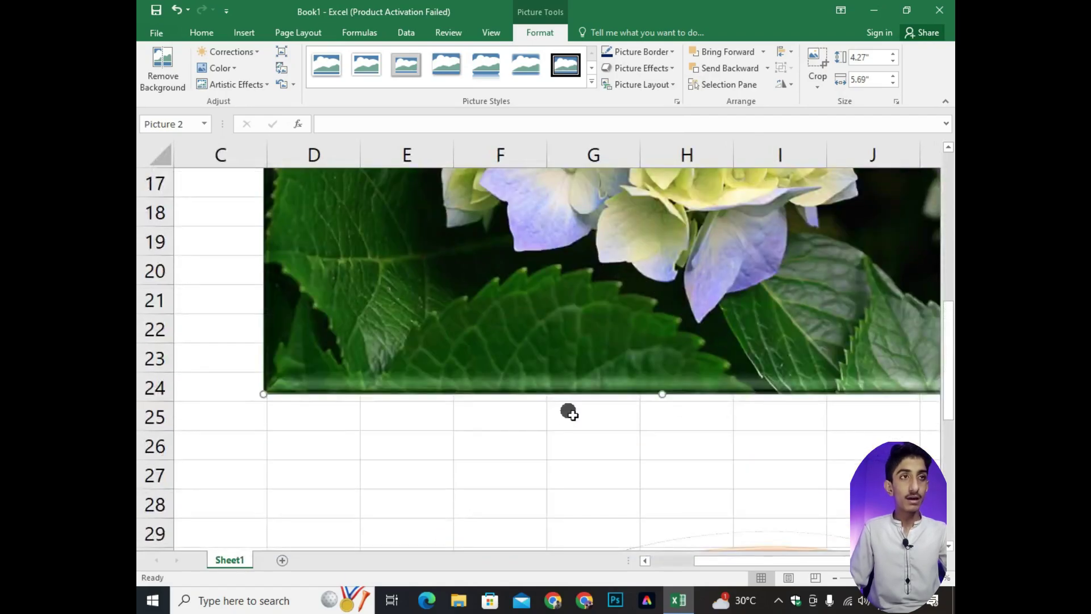
scroll(580, 321, "down", 1, "ctrl")
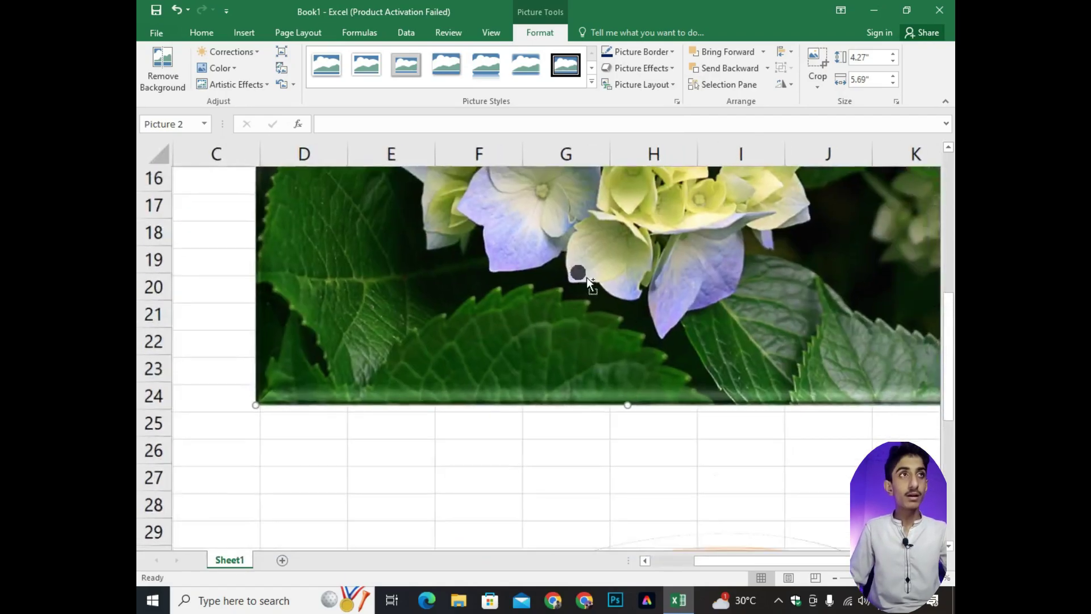
scroll(667, 174, "down", 1, "ctrl")
left_click(670, 67)
mouse_move(656, 283)
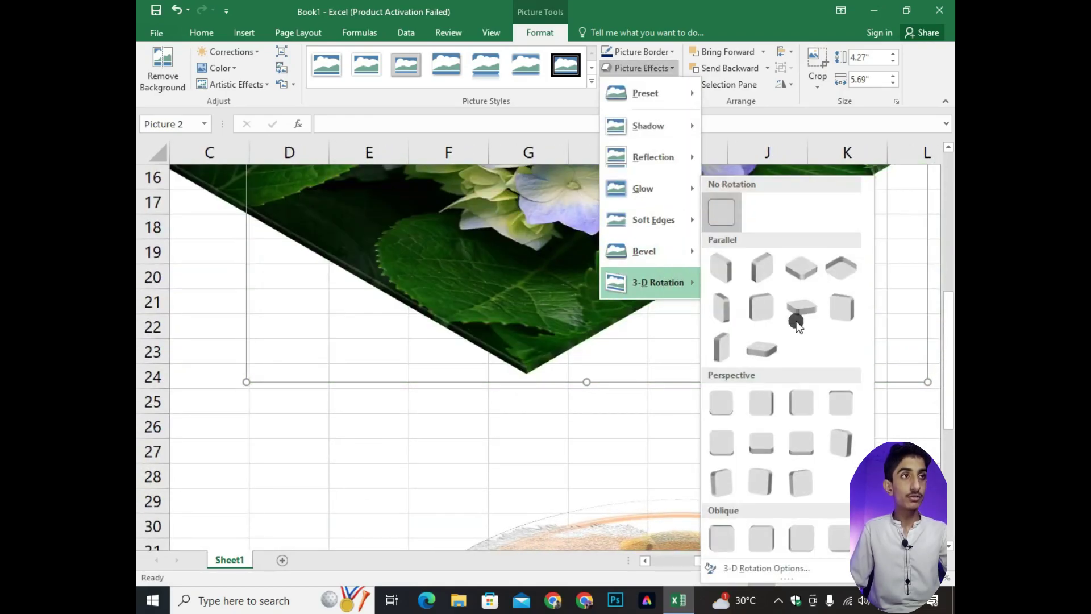
left_click(722, 482)
scroll(798, 307, "down", 3)
scroll(752, 278, "down", 1)
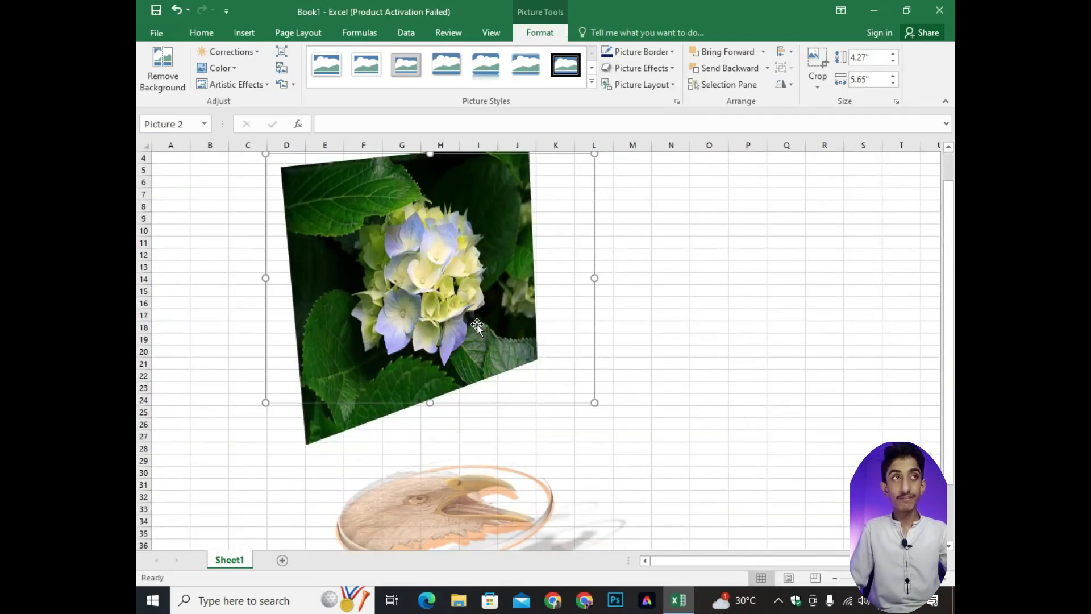
left_click(766, 51)
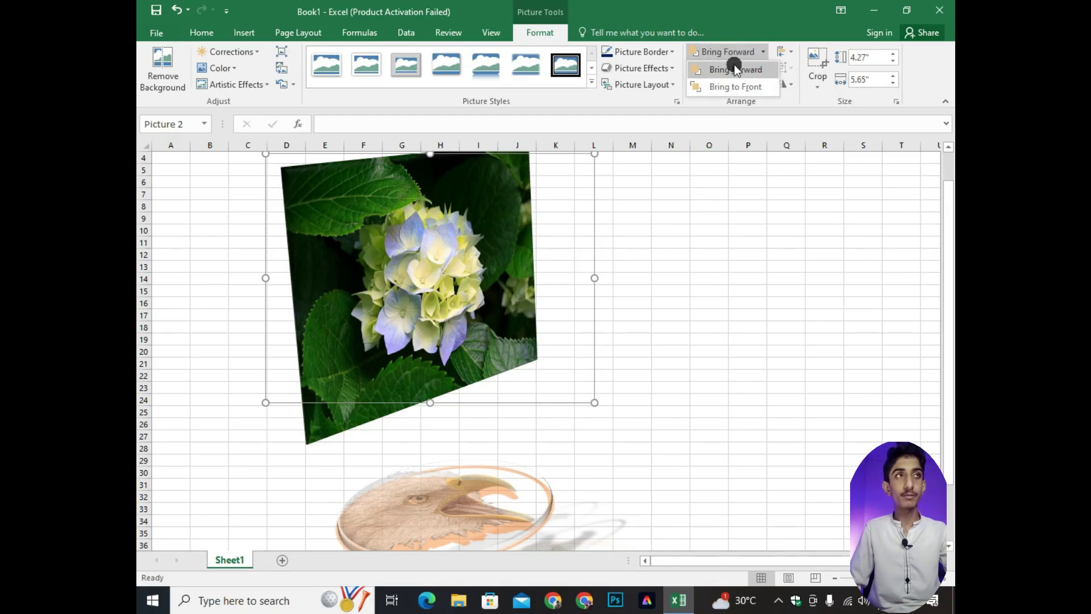
left_click(749, 52)
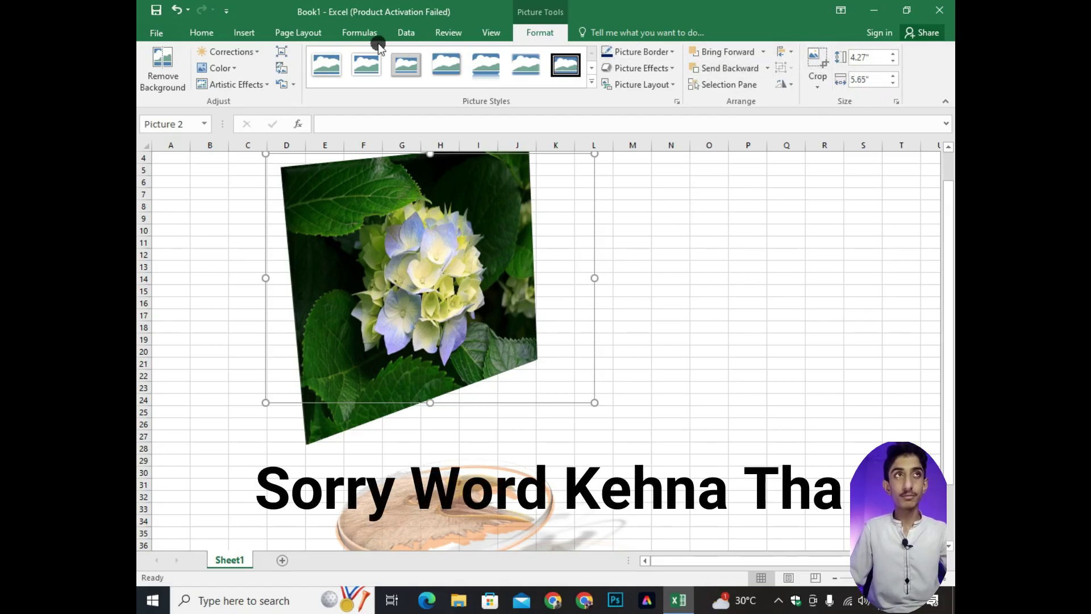
- Draw a blue rounded rectangle, about 3.63 by 3.58 inches, over columns N to S
left_click(256, 32)
left_click(300, 75)
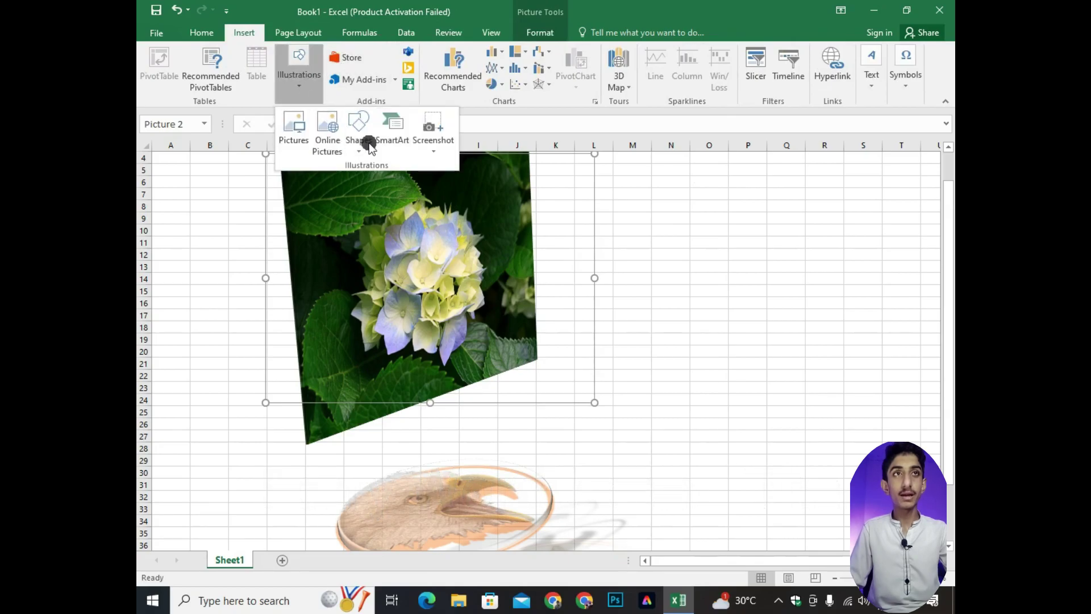
left_click(359, 151)
left_click(431, 183)
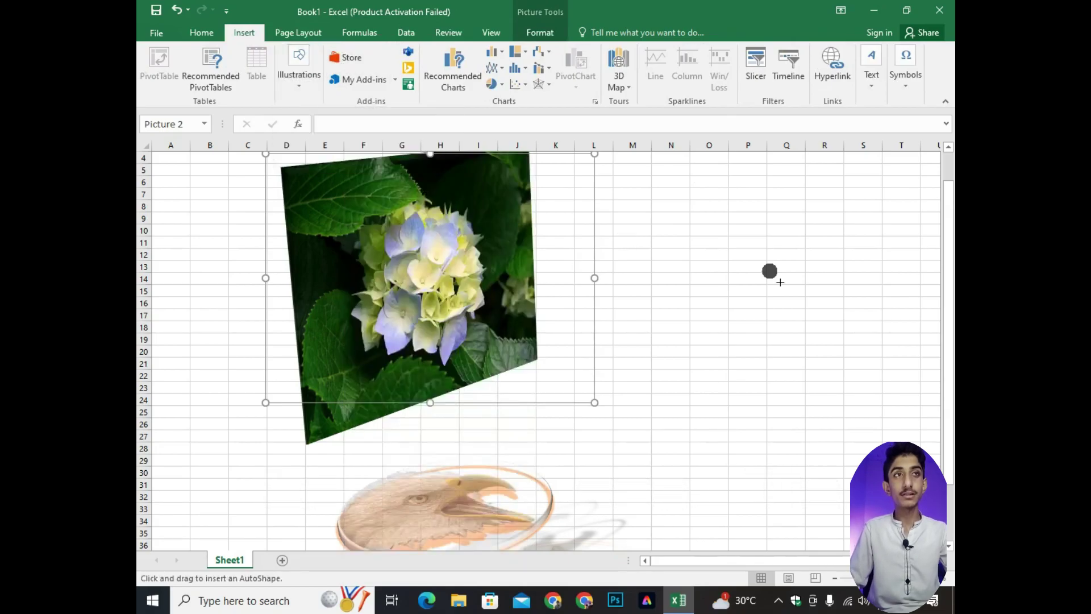
left_click_drag(668, 204, 876, 414)
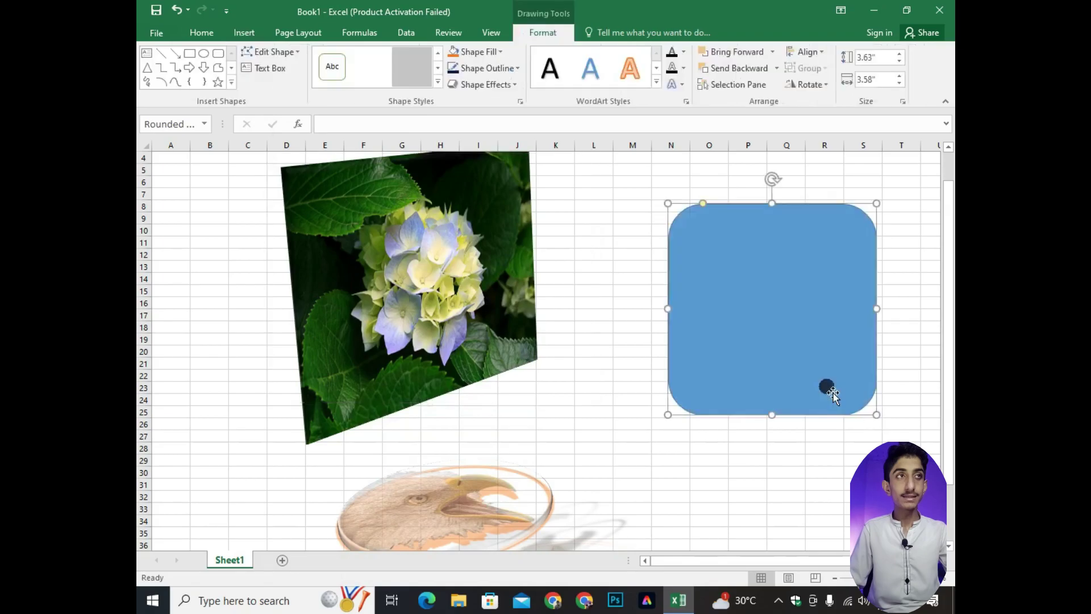
- Bring up the Shapes gallery under Insert > Illustrations again
left_click(244, 32)
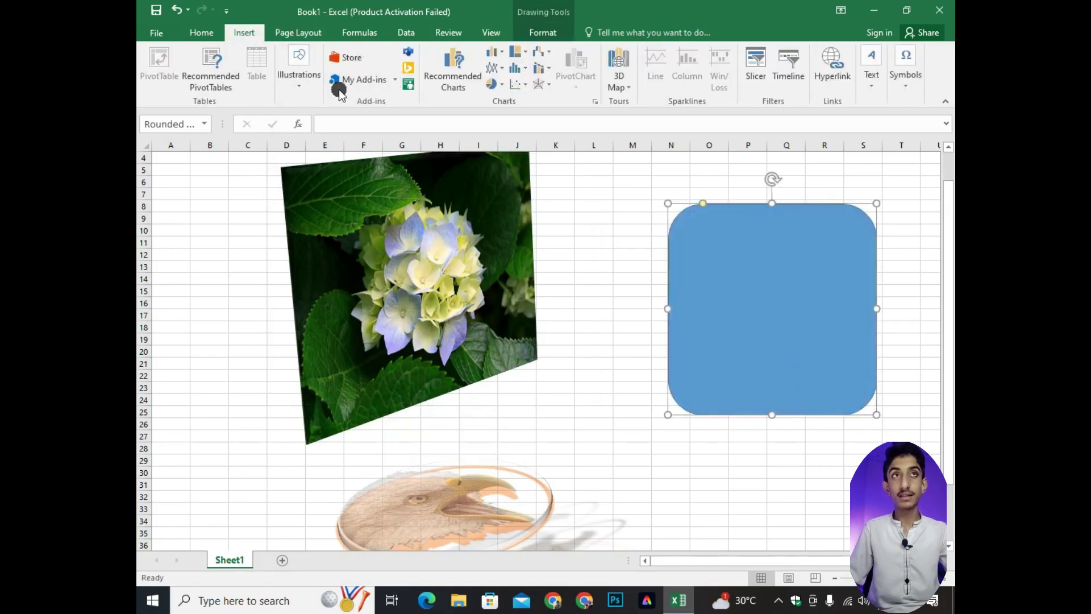
left_click(299, 75)
left_click(358, 144)
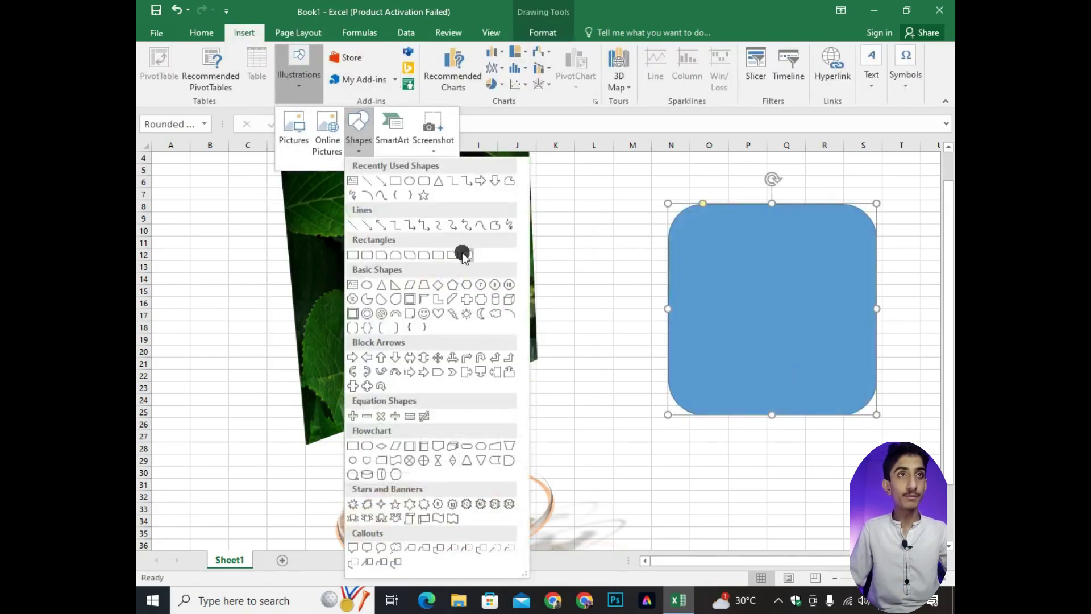
scroll(406, 183, "down", 10)
- Draw an oval, size it into a roughly 3.7-inch circle and move it over columns E–K
left_click(409, 182)
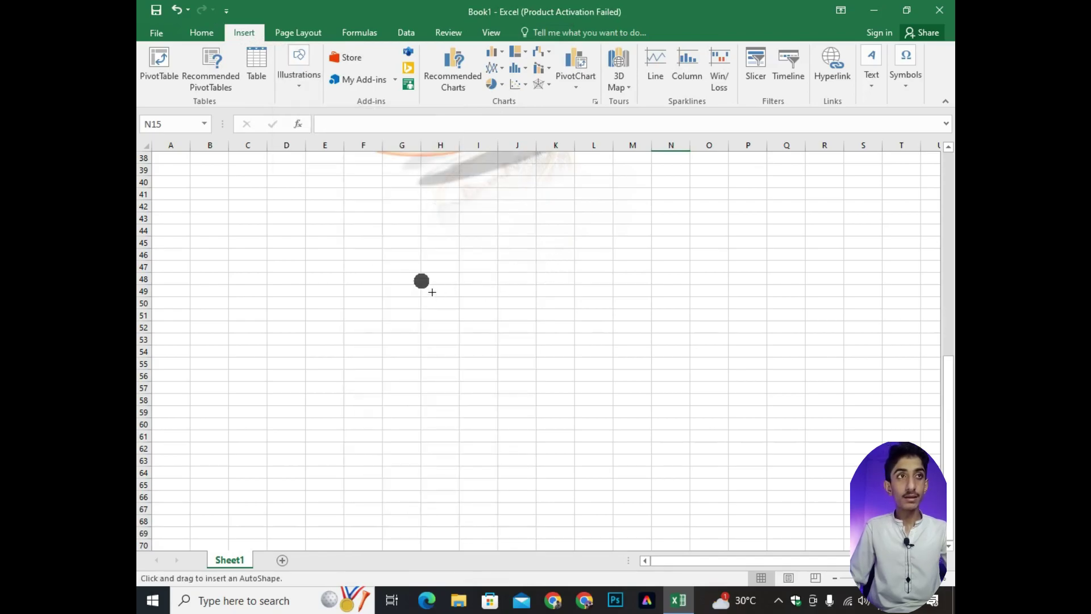
left_click_drag(410, 263, 616, 389)
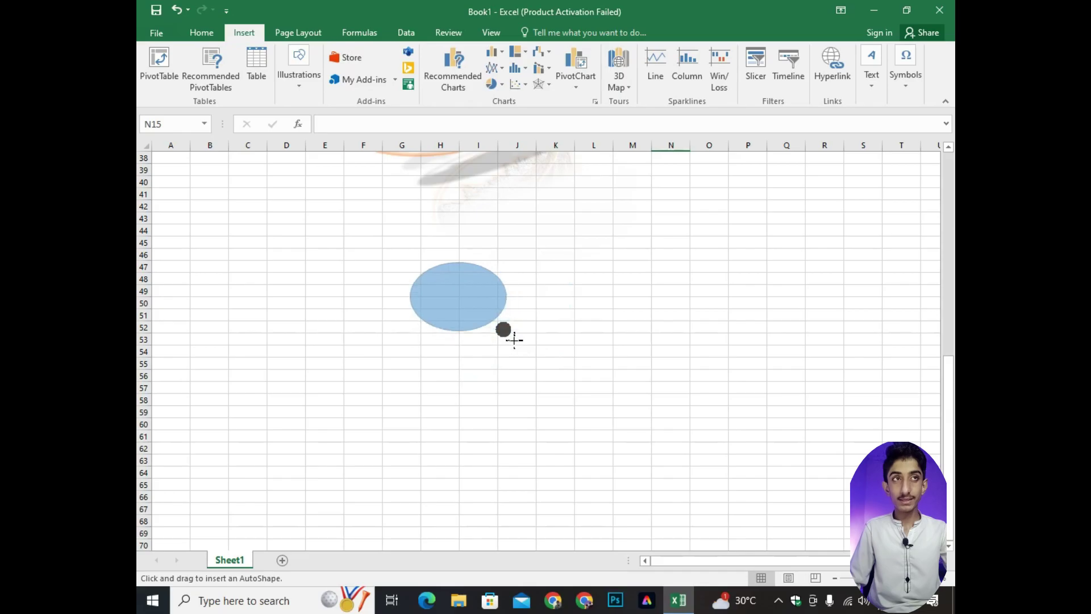
mouse_move(628, 400)
left_mouse_down()
mouse_move(524, 348)
mouse_move(643, 380)
mouse_move(584, 322)
mouse_move(769, 345)
mouse_move(776, 374)
mouse_move(761, 384)
mouse_move(666, 356)
mouse_move(599, 355)
mouse_move(565, 411)
mouse_move(506, 360)
mouse_move(511, 340)
mouse_move(497, 346)
mouse_move(622, 346)
mouse_move(631, 369)
mouse_move(616, 224)
mouse_move(531, 349)
mouse_move(548, 378)
mouse_move(533, 360)
mouse_move(662, 442)
left_mouse_up()
left_click_drag(665, 443, 489, 305)
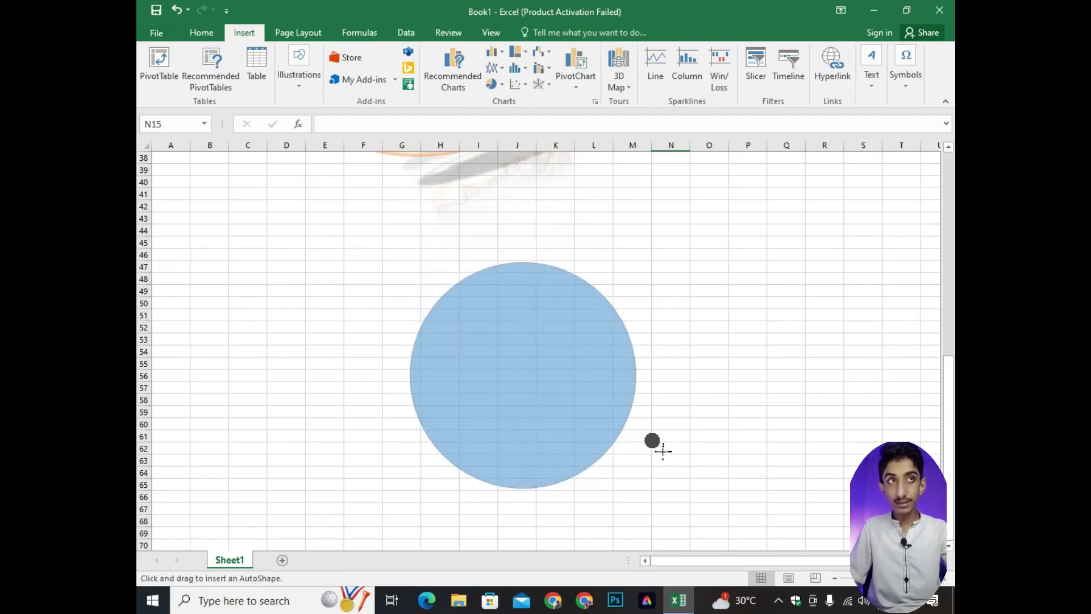
mouse_move(490, 305)
left_mouse_down()
mouse_move(588, 420)
mouse_move(612, 405)
left_mouse_up()
left_click_drag(555, 384, 470, 309)
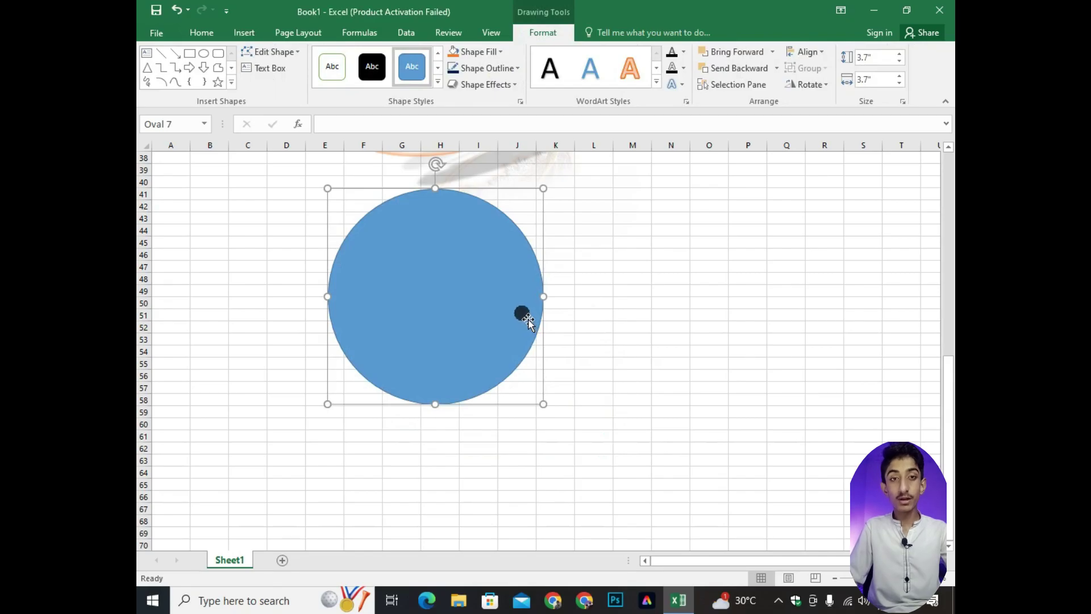
- Open the SmartArt chooser, filter to Cycle layouts and select Block Cycle
left_click(245, 33)
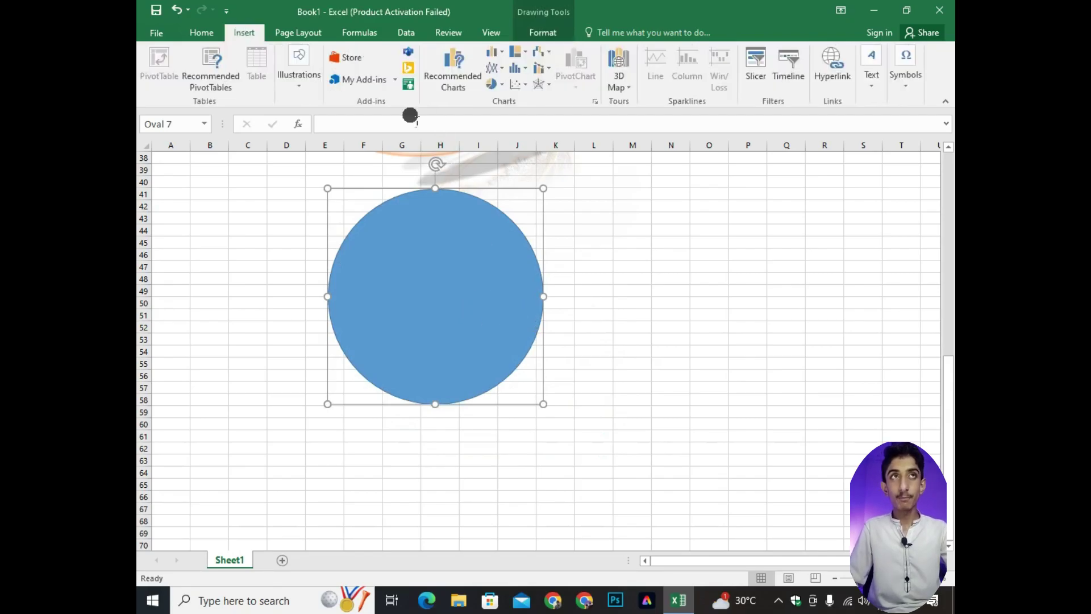
left_click(298, 76)
left_click(392, 124)
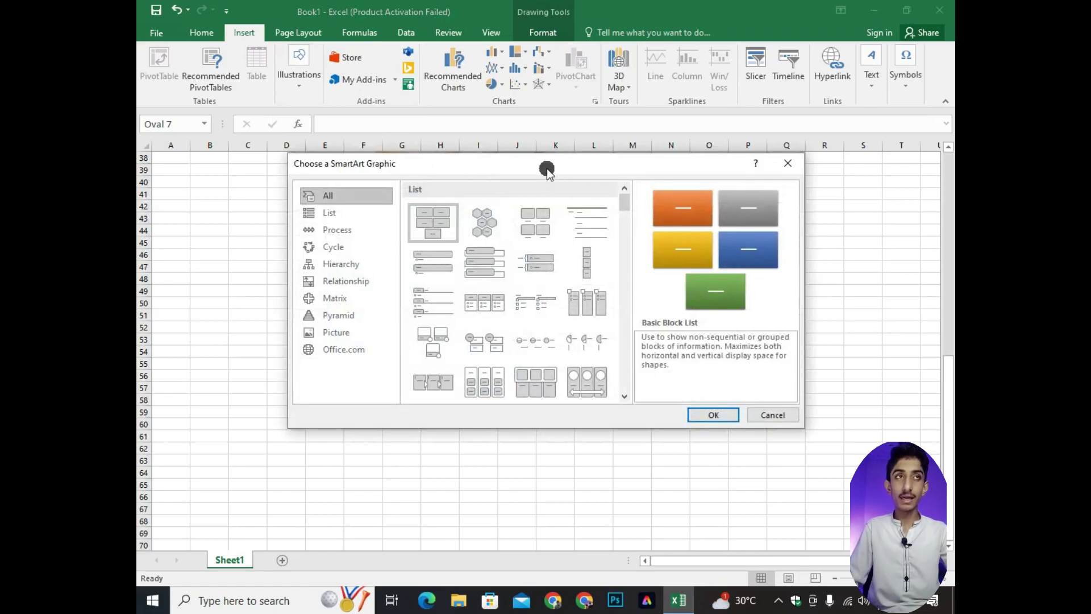
left_click_drag(546, 165, 468, 131)
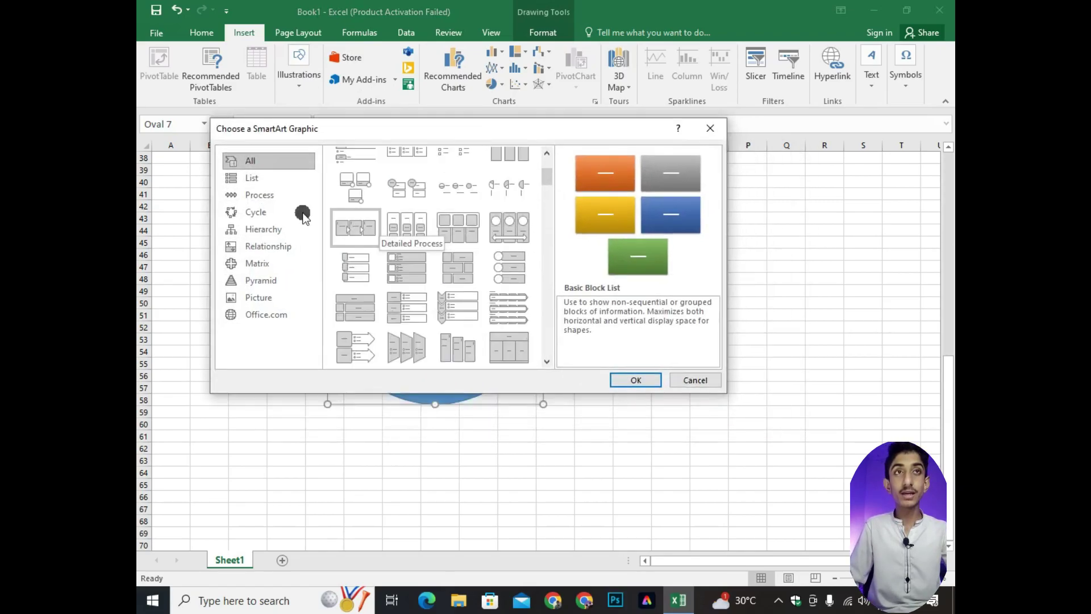
left_click(259, 194)
left_click(458, 170)
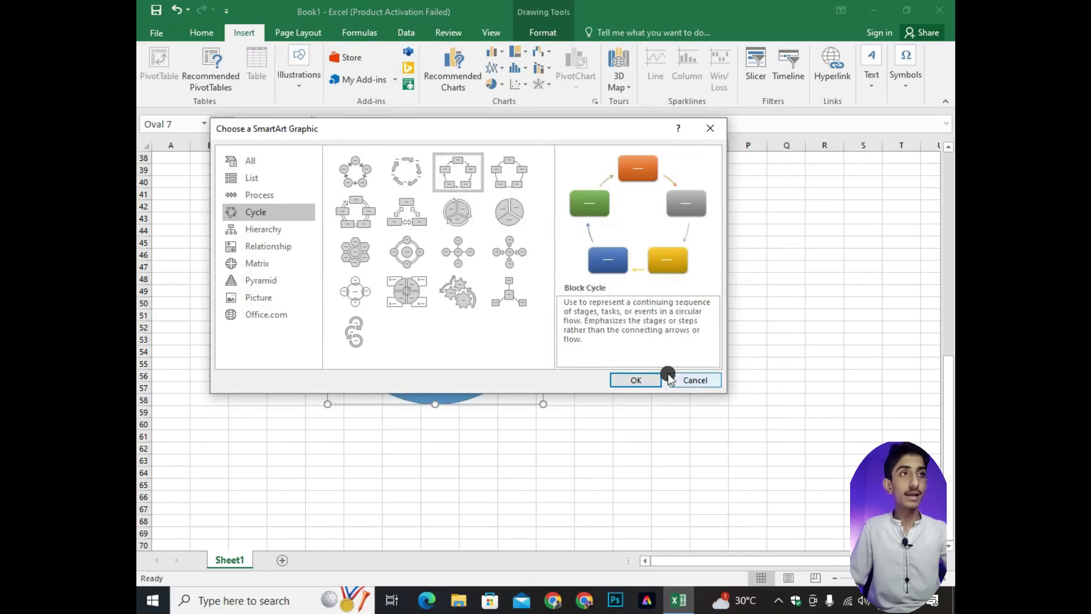
- Insert Block Cycle with Colorful colours and the first 3-D style, then edit the top box
left_click(648, 379)
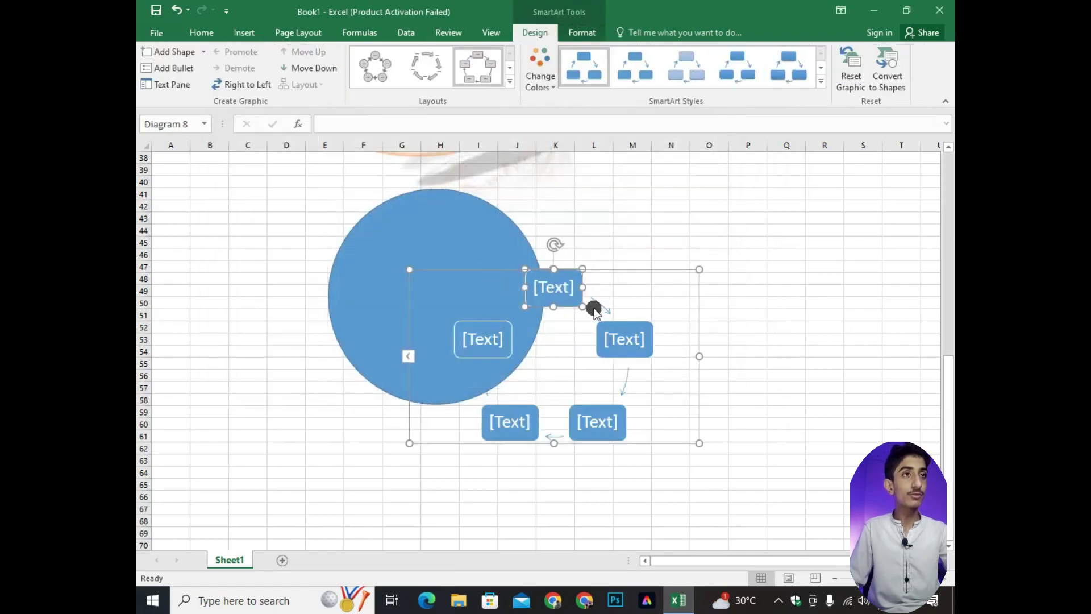
left_click(545, 73)
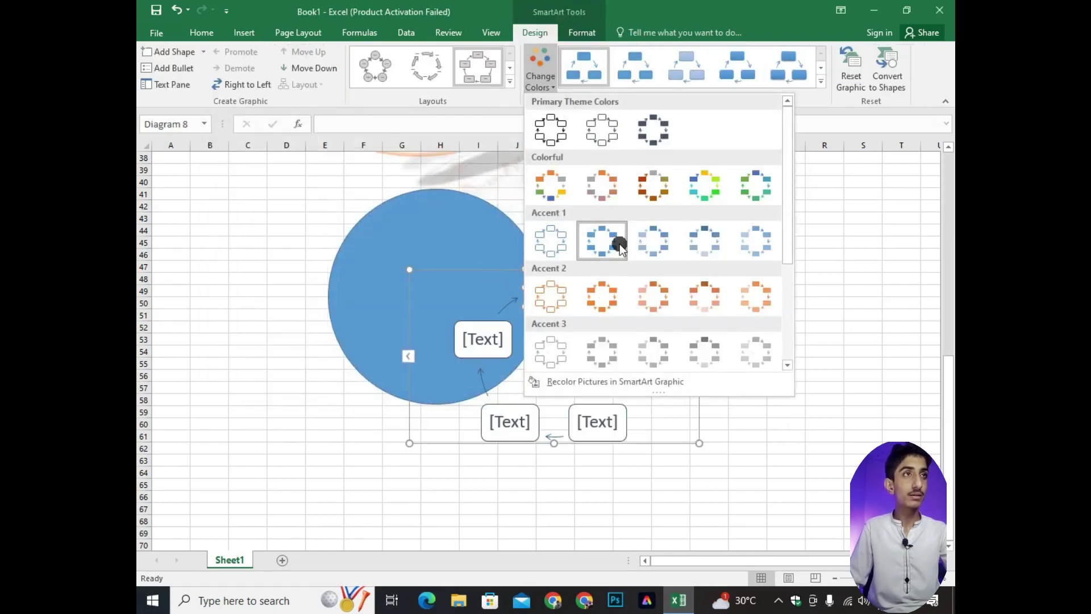
left_click(550, 182)
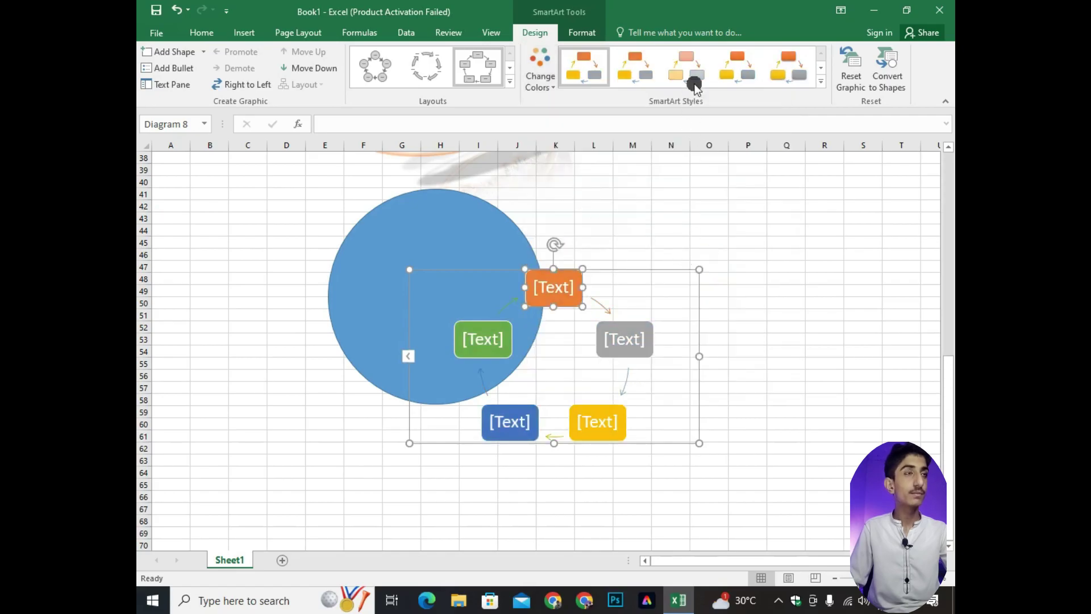
left_click(820, 82)
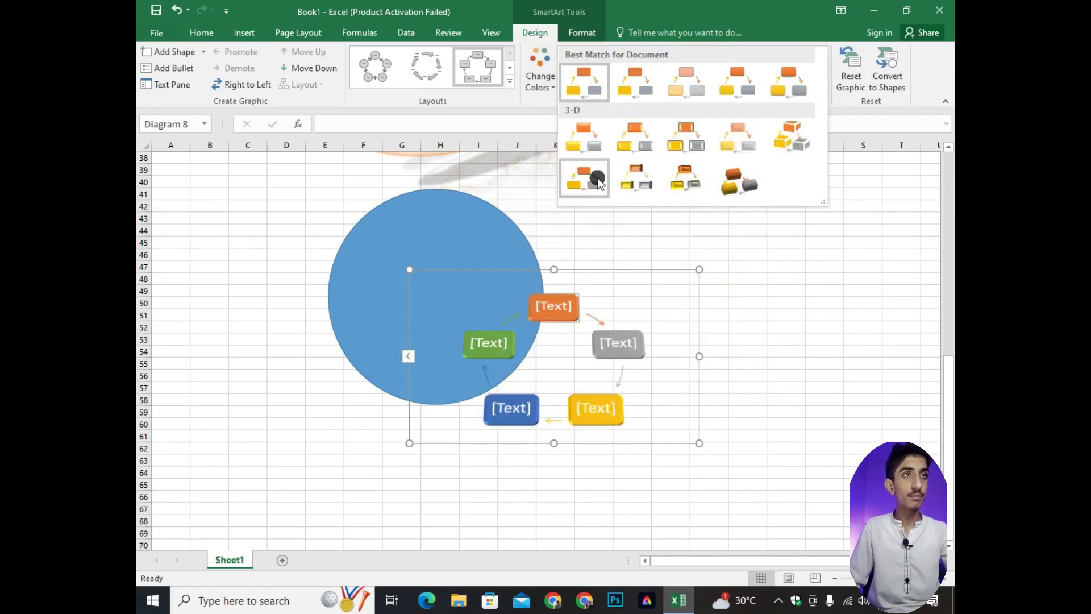
left_click(596, 155)
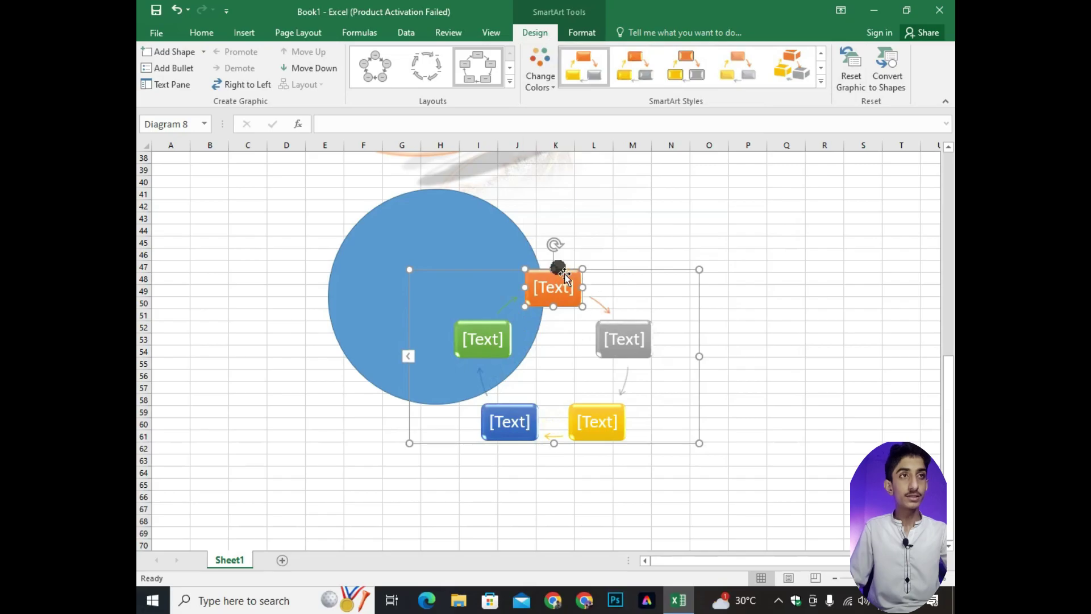
left_click(573, 291)
type("GFX")
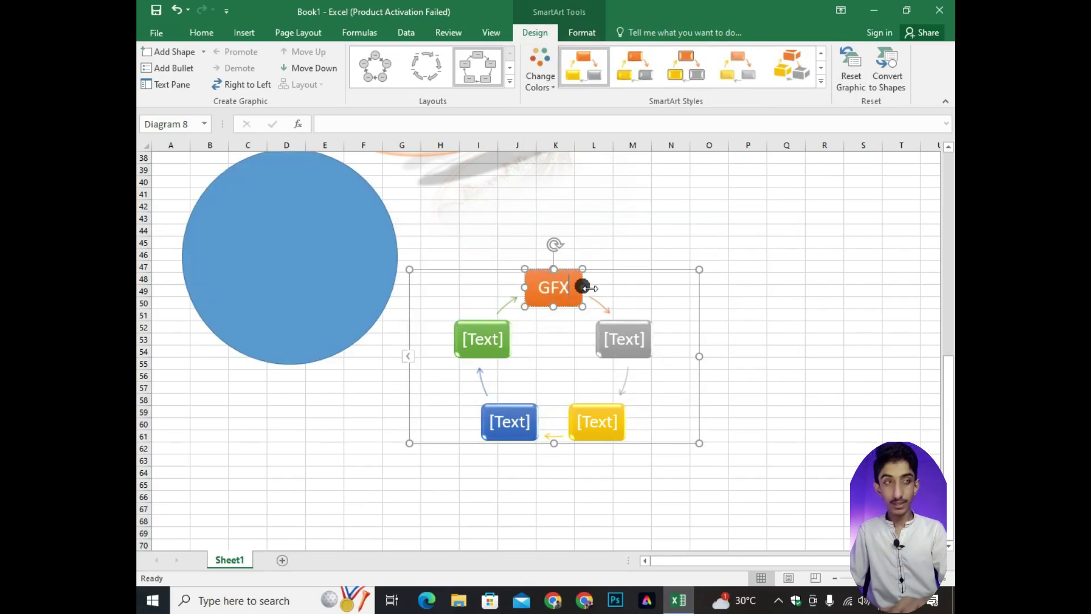
- Label the grey, yellow, blue and green boxes VFX, Freelancing, Tips and Tricks
left_click(624, 338)
type("VFX")
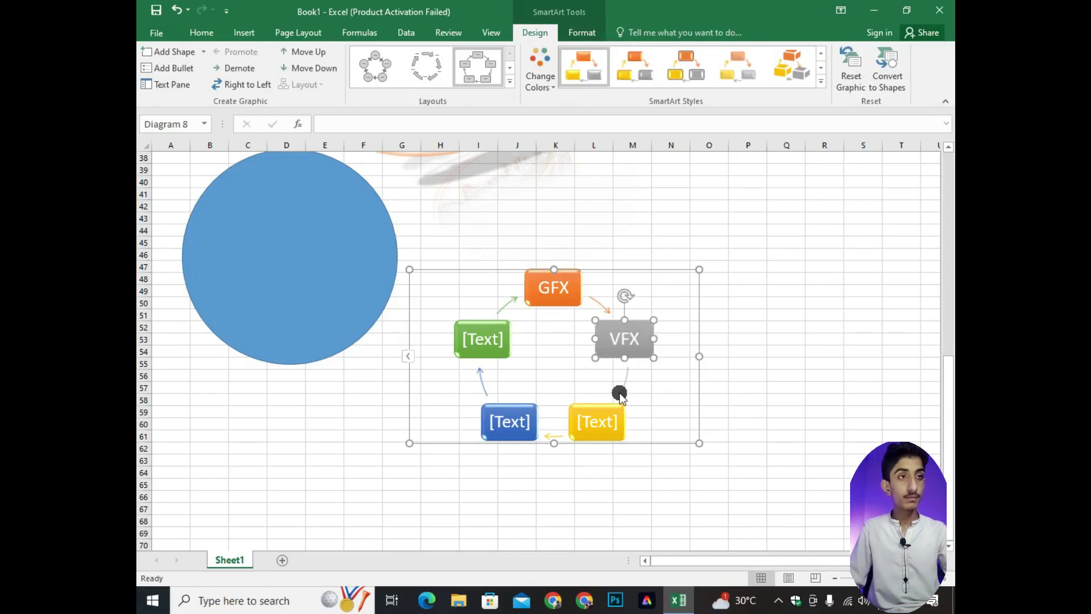
left_click(601, 419)
type("Freelancing")
left_click(511, 426)
type("Tip")
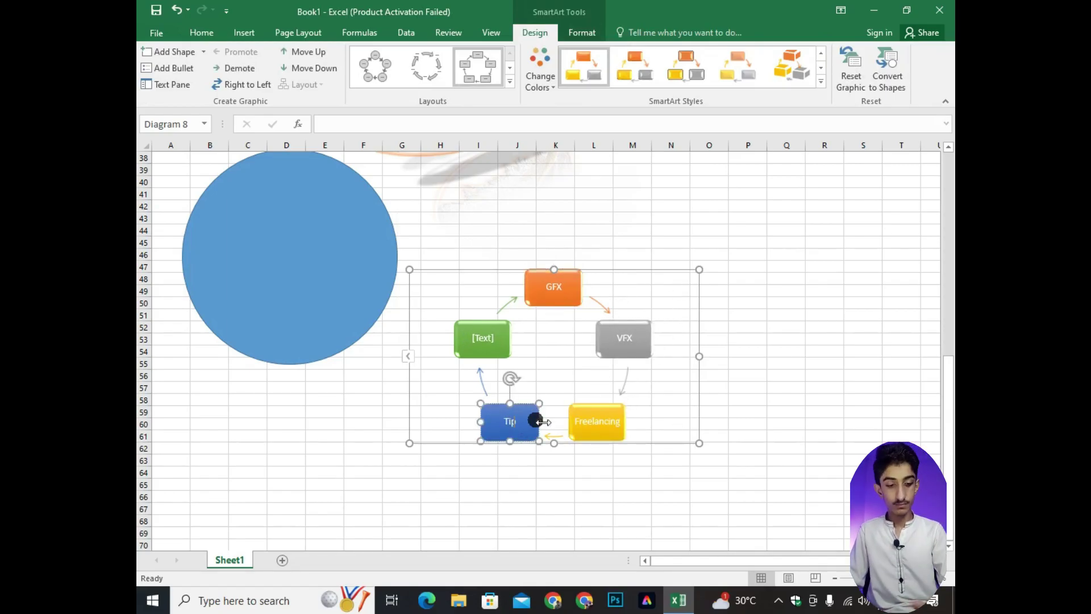
type("s")
left_click(490, 338)
type("ricks")
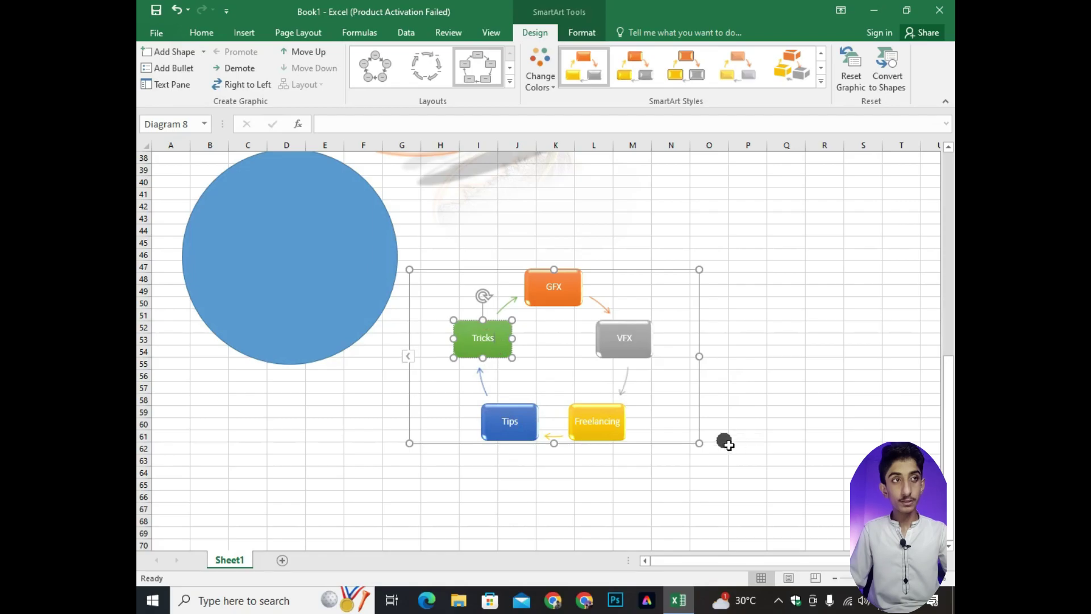
- Enlarge the cycle diagram and undo an accidental move of the VFX box
left_click_drag(710, 441, 763, 487)
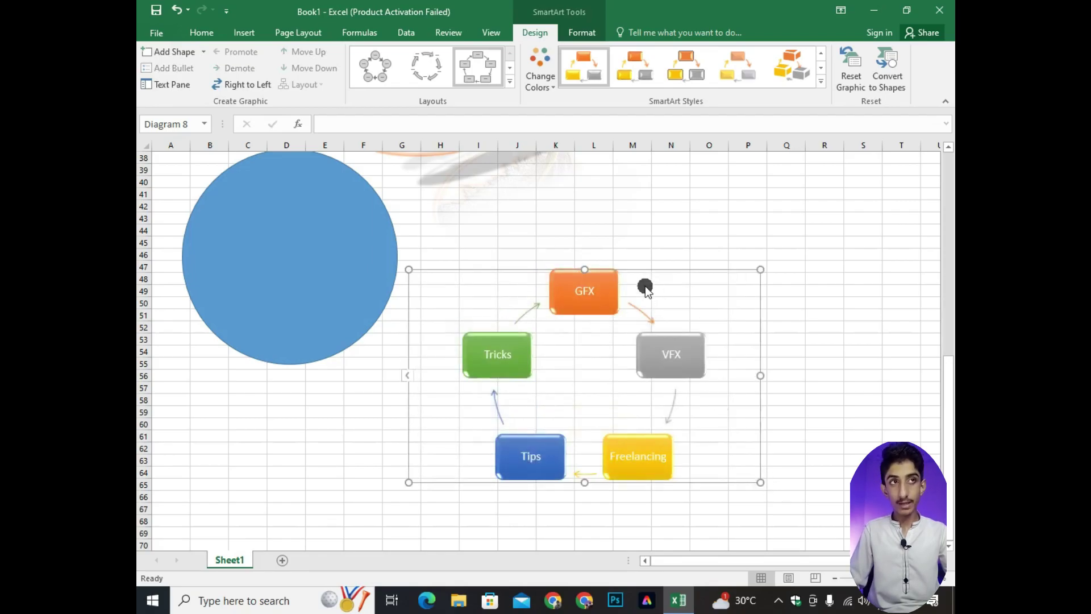
left_click(772, 357)
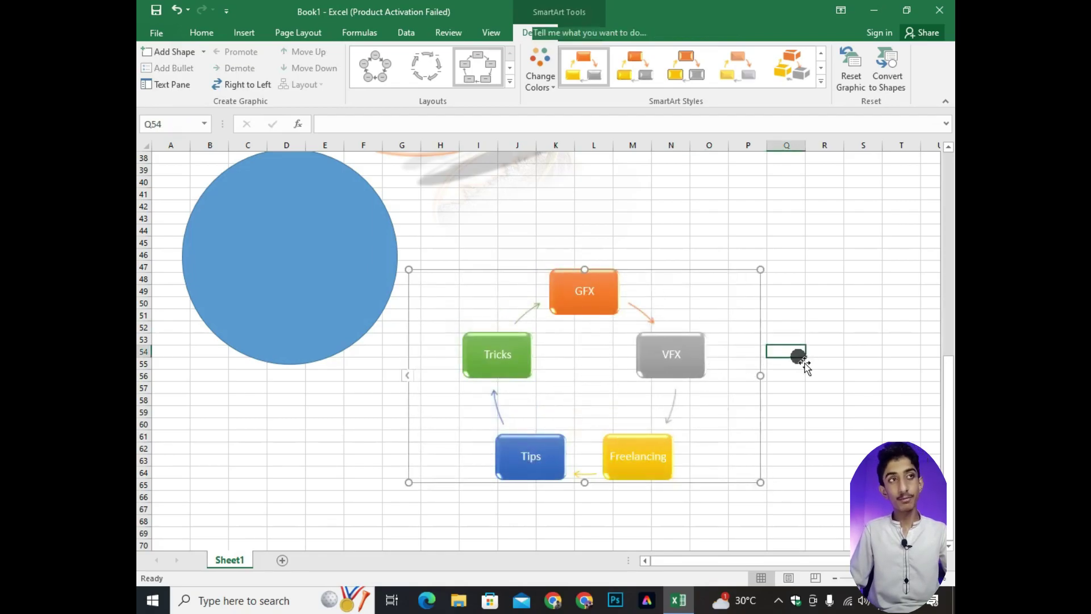
left_click_drag(668, 358, 642, 342)
key("ctrl+z")
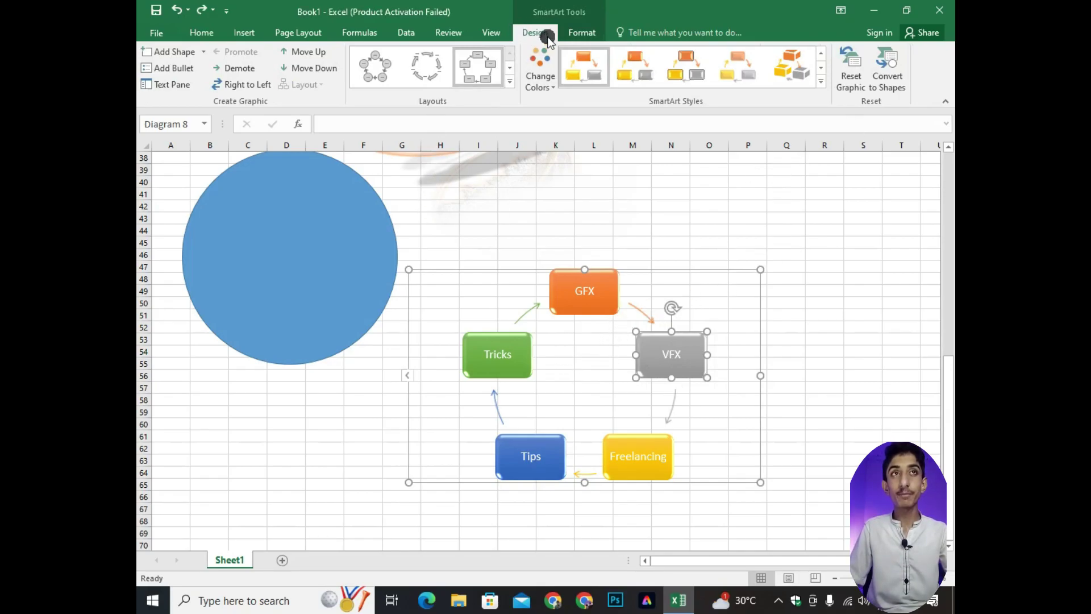
- Add an empty box, place it before VFX, and keep the Block Cycle layout after previewing others
left_click(167, 51)
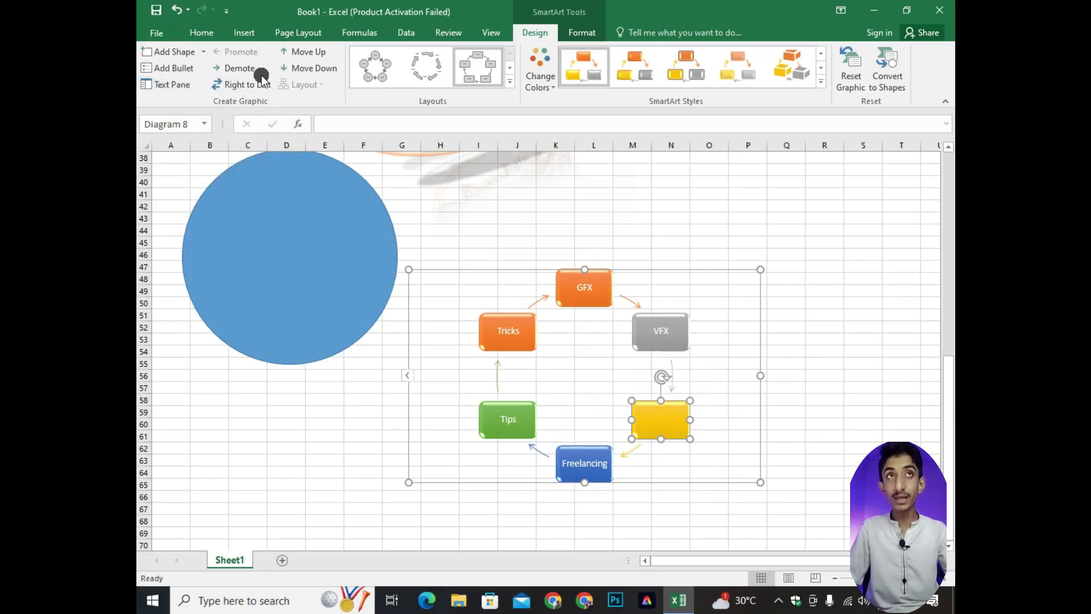
left_click(307, 52)
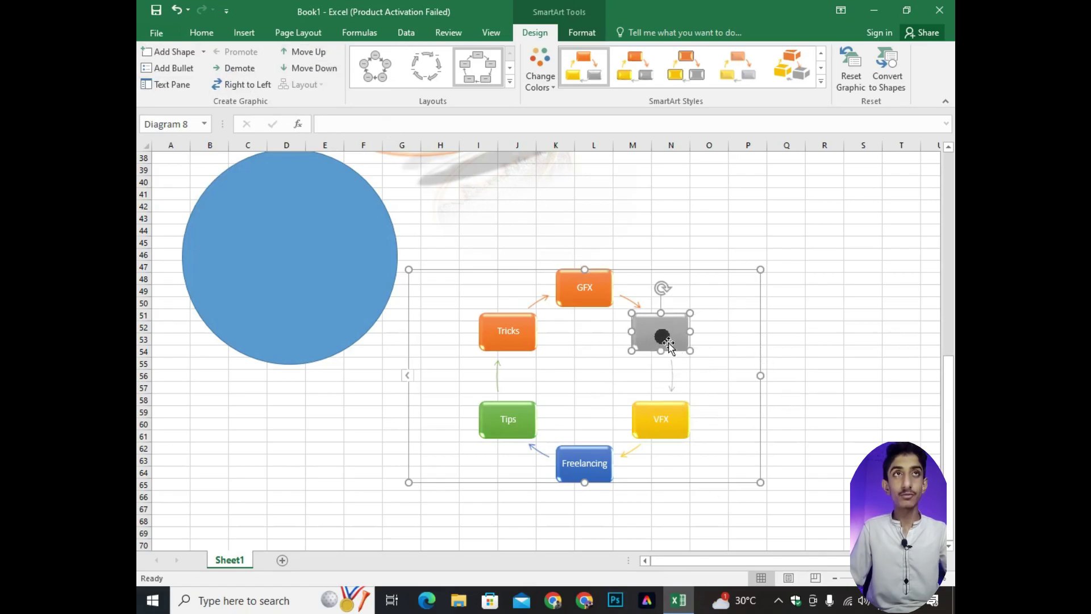
left_click(309, 68)
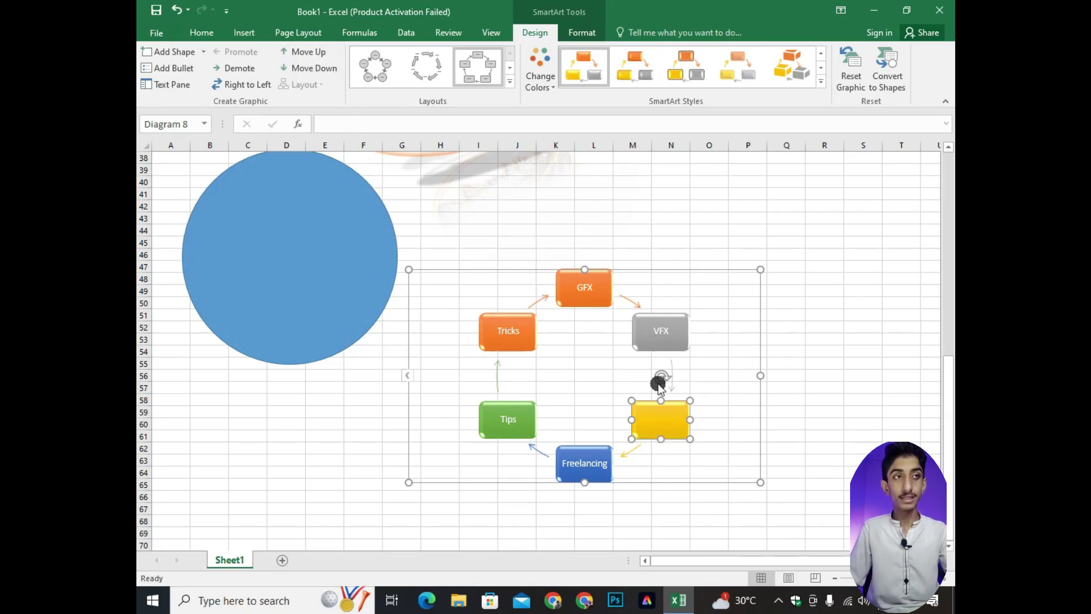
left_click(308, 51)
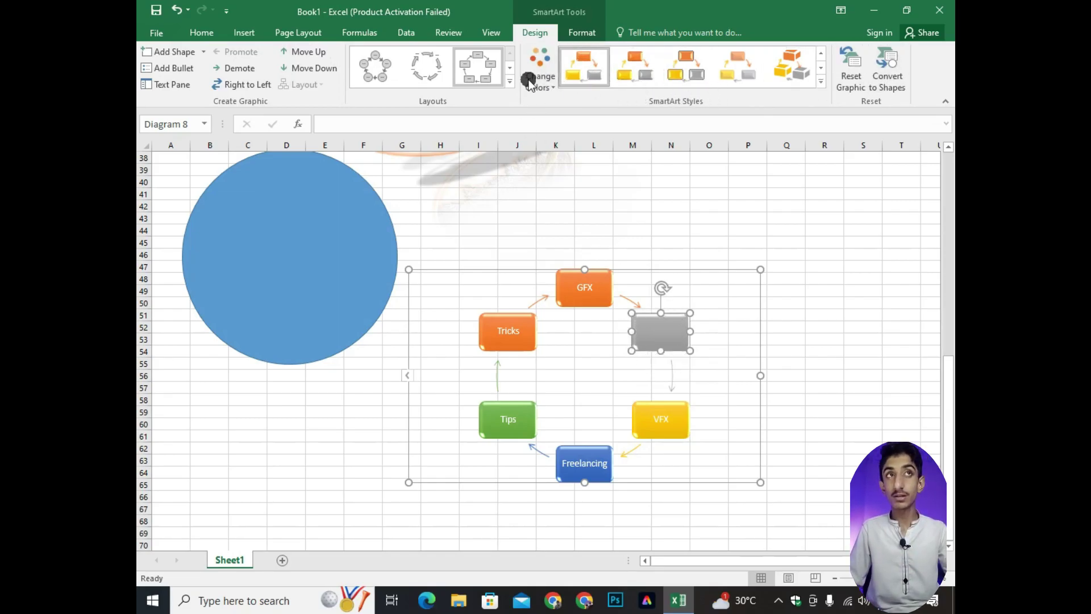
left_click(509, 81)
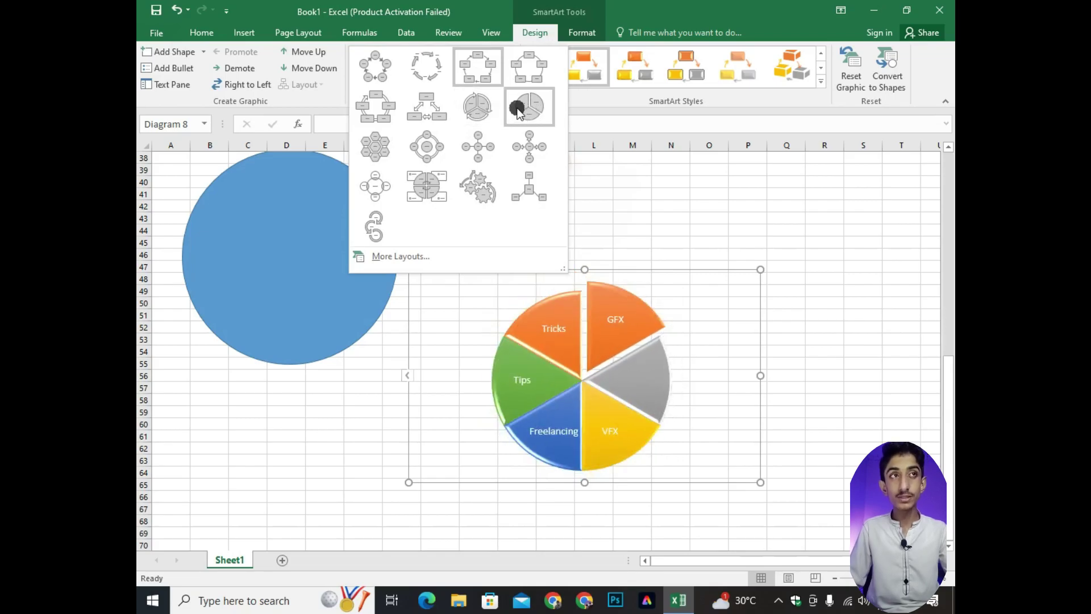
key("Escape")
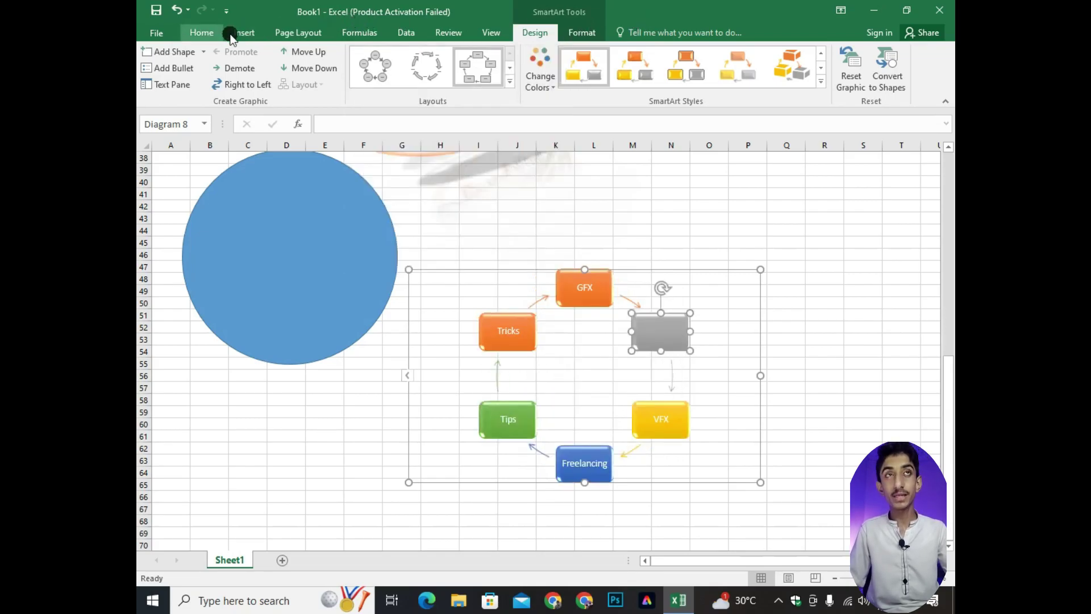
- Choose Screen Clipping from Insert > Illustrations > Screenshot
left_click(243, 32)
left_click(306, 92)
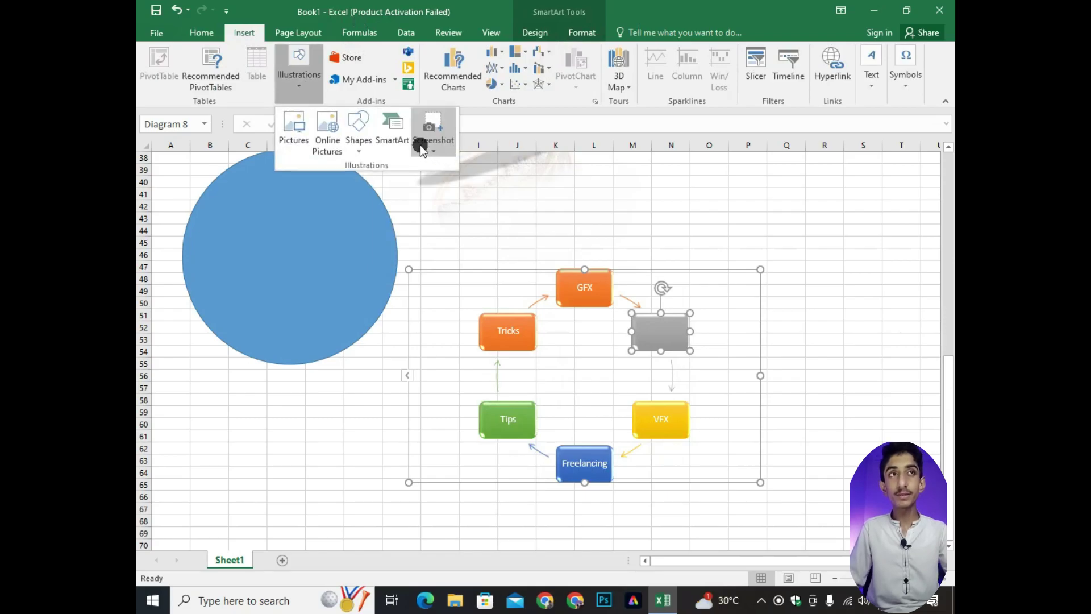
left_click(436, 150)
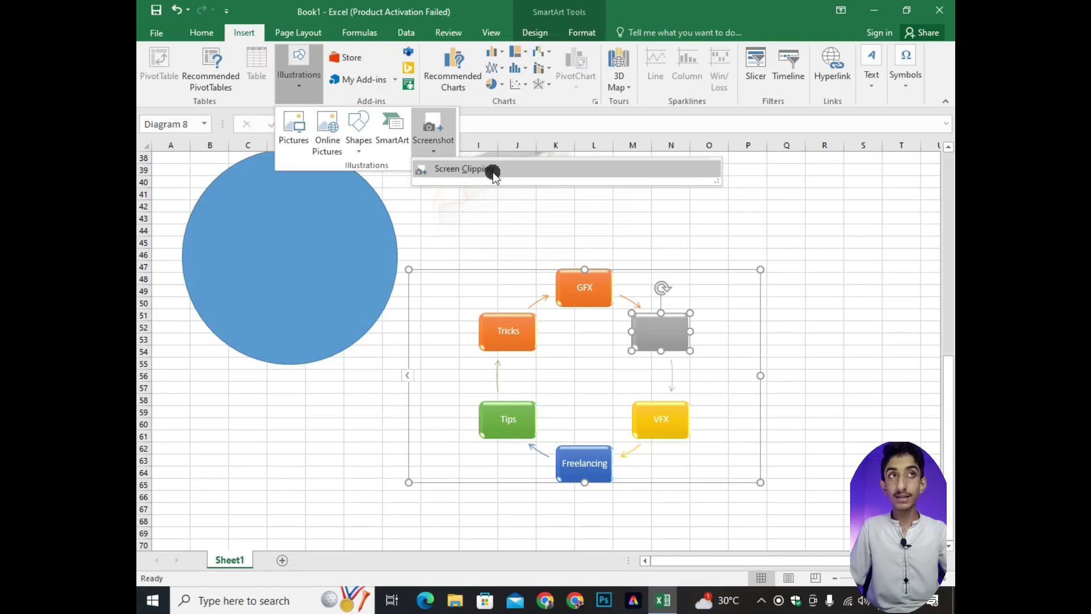
left_click(461, 169)
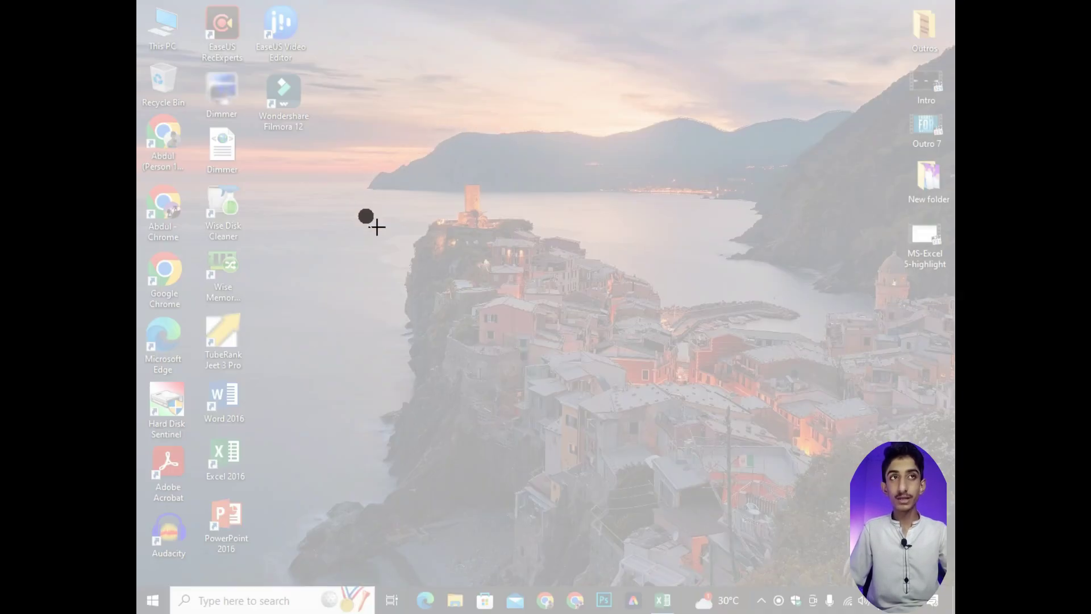
- Clip the central part of the town wallpaper and move the picture left over the circle
left_click_drag(423, 184, 784, 503)
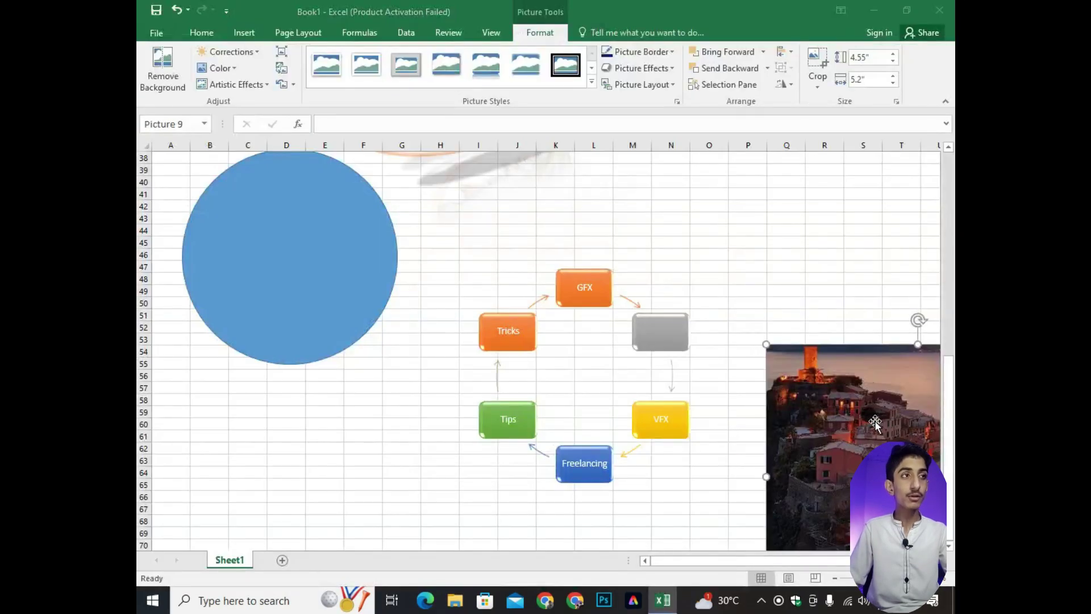
left_click_drag(875, 424, 377, 276)
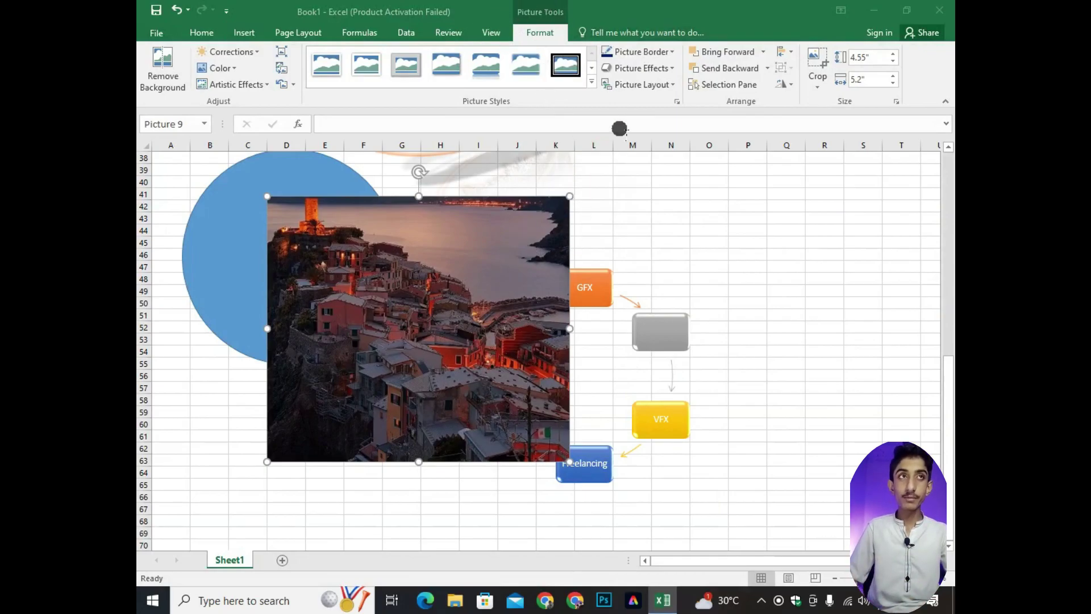
- Switch the ribbon back to the Insert tab, leaving the clipped town picture on the sheet
left_click(244, 33)
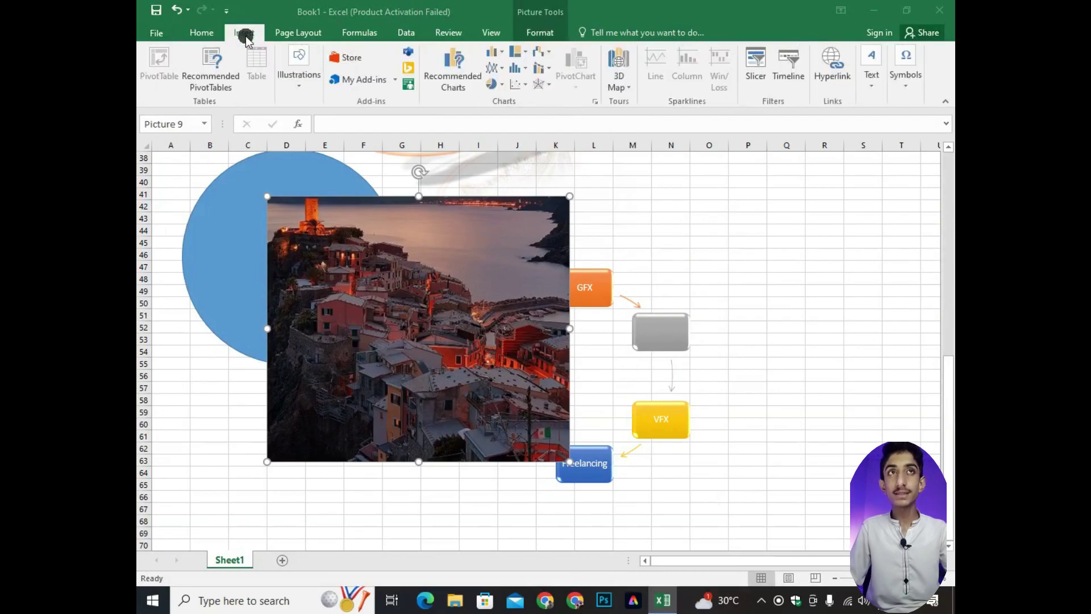